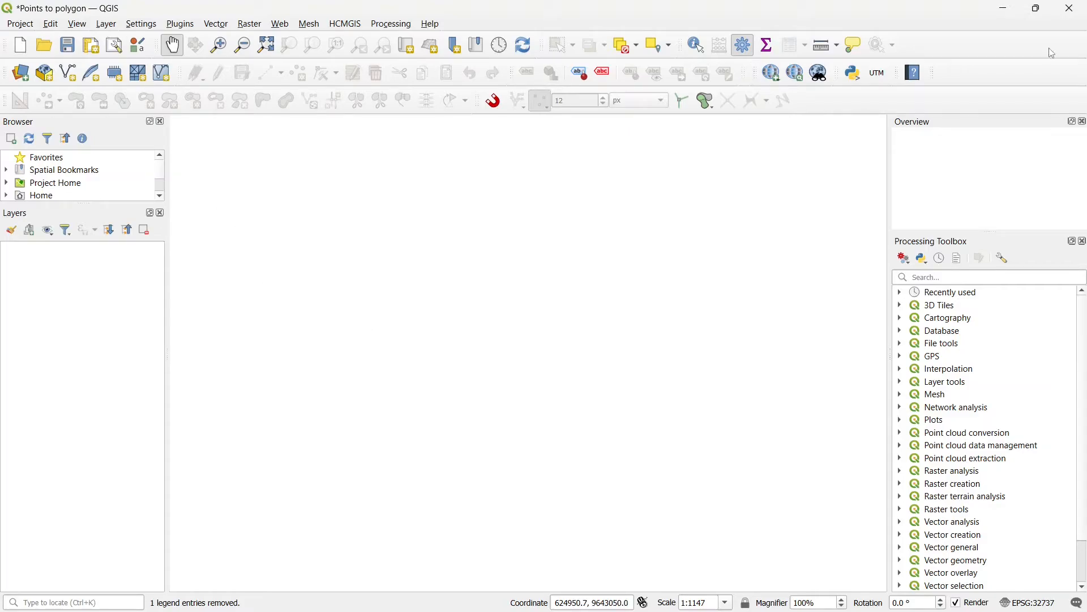
Step: Switch to the PARCEL 371 spreadsheet in Excel and fit the Description column's width to its contents
left_click(1006, 8)
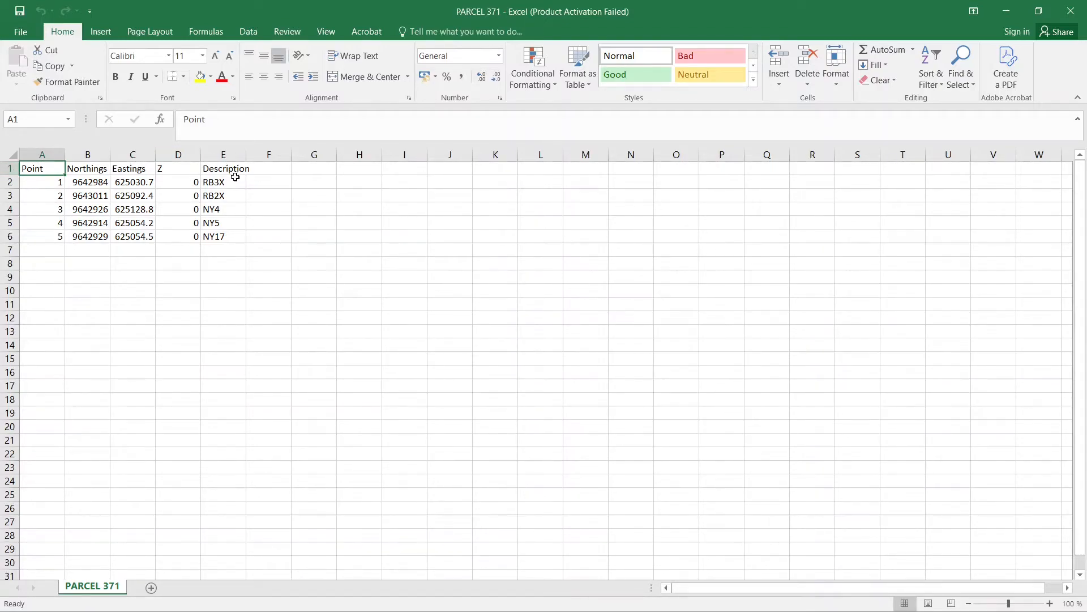
double_click(248, 158)
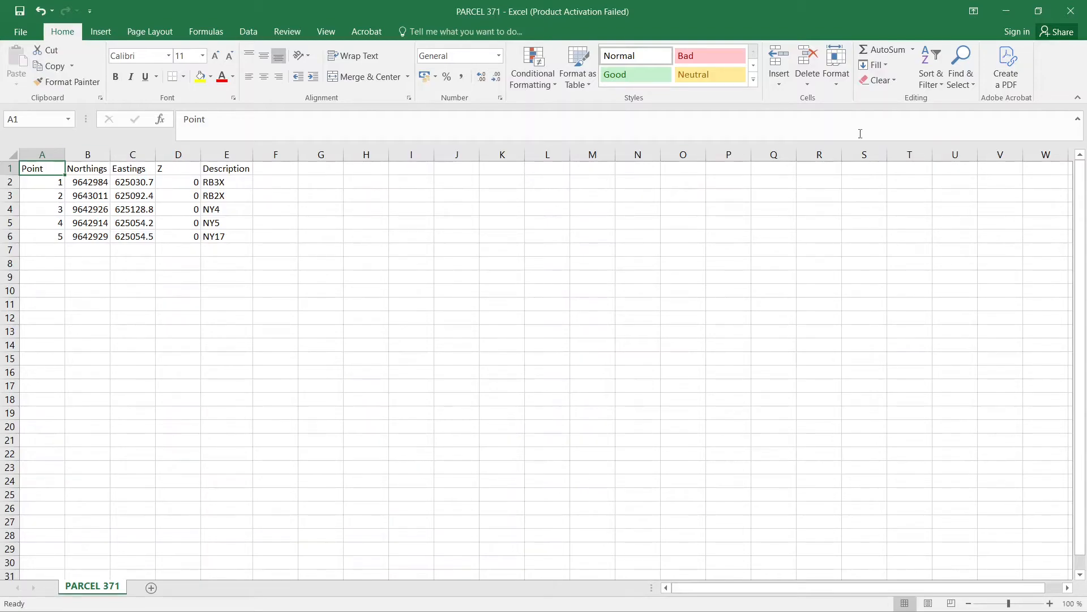
Step: Close the spreadsheet, saving it in CSV (Comma delimited) format over the existing PARCEL 371 file
left_click(1071, 10)
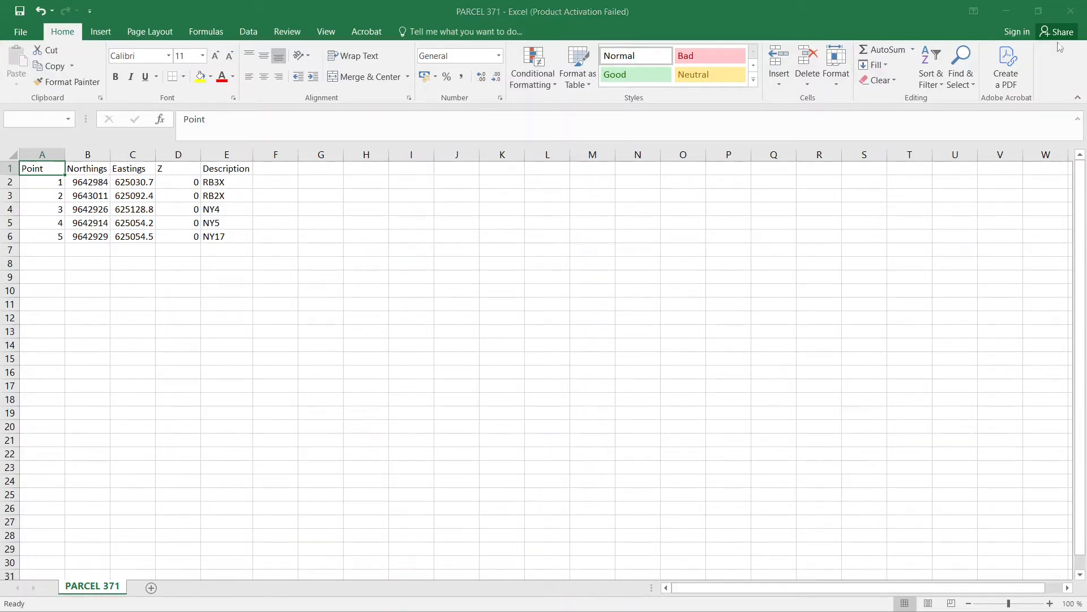
left_click(479, 328)
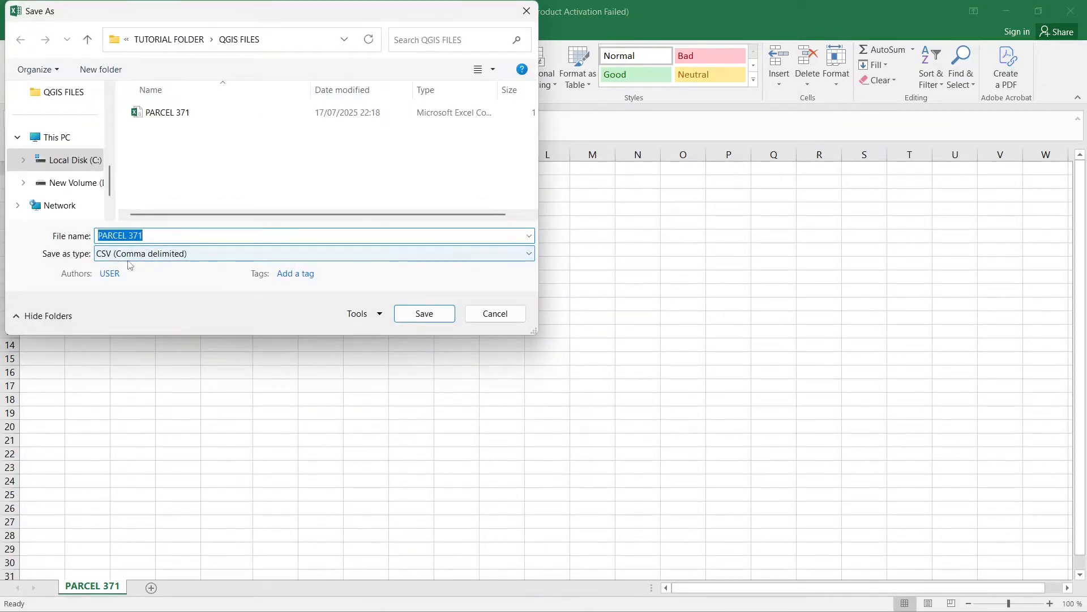
left_click(420, 319)
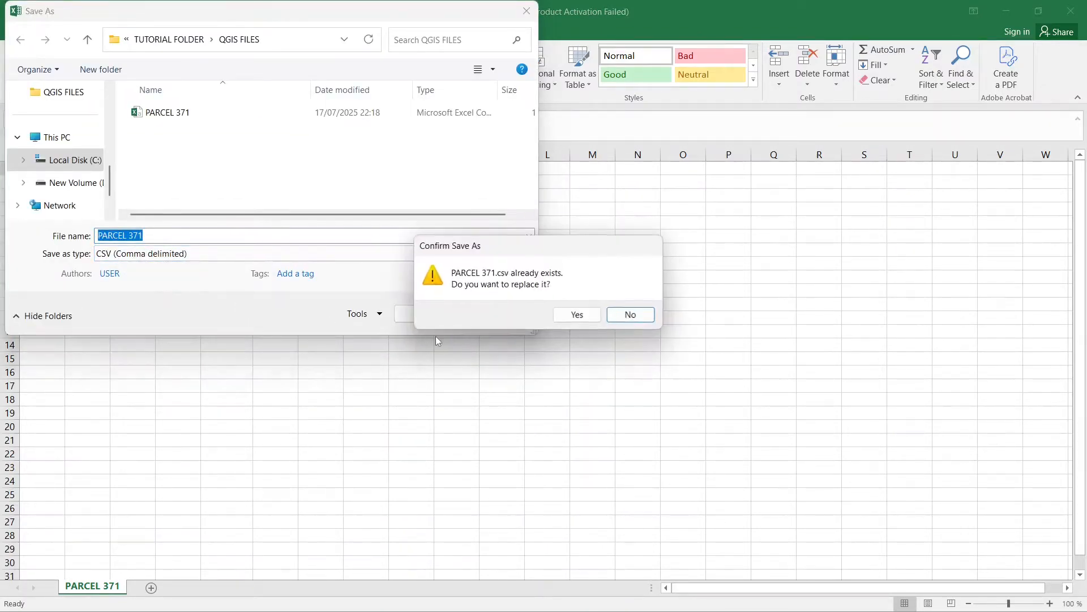
left_click(561, 317)
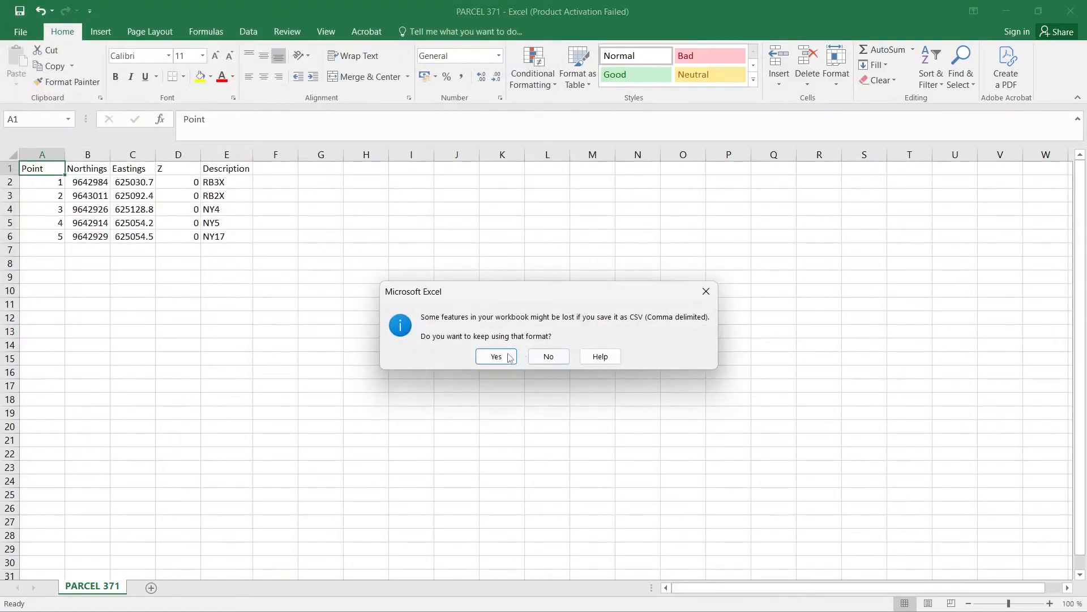
left_click(495, 354)
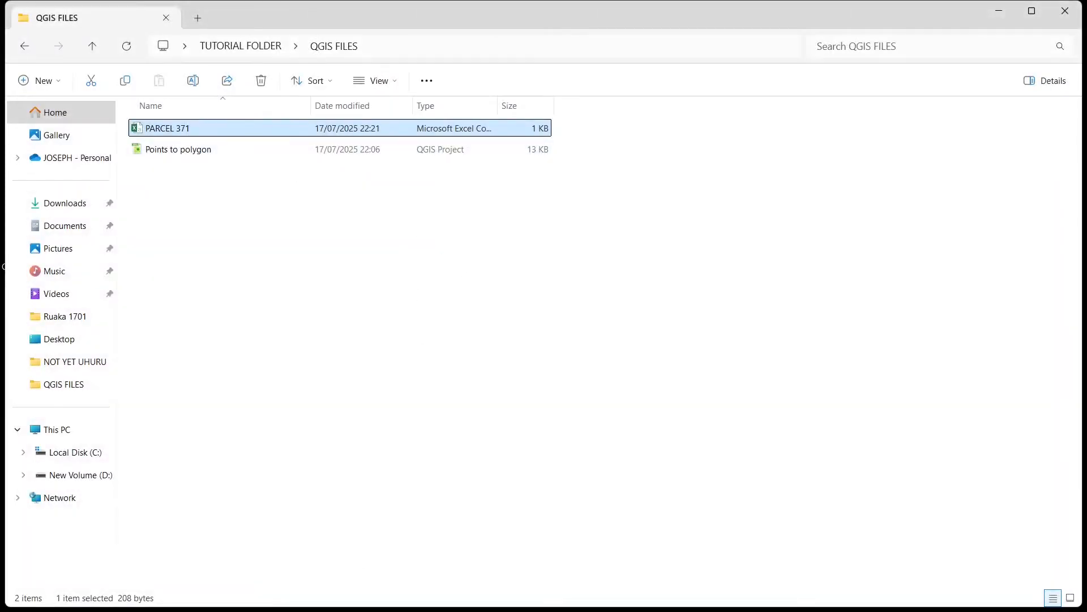
Step: Return to QGIS and choose PARCEL 371.csv as the source file for a new delimited text layer
left_click(431, 595)
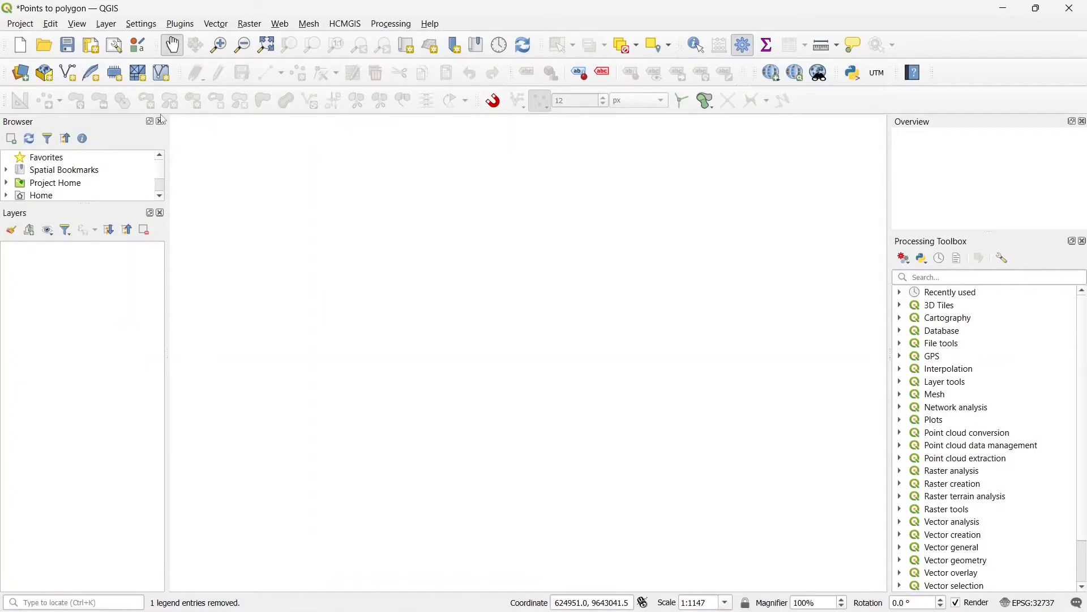
left_click(106, 25)
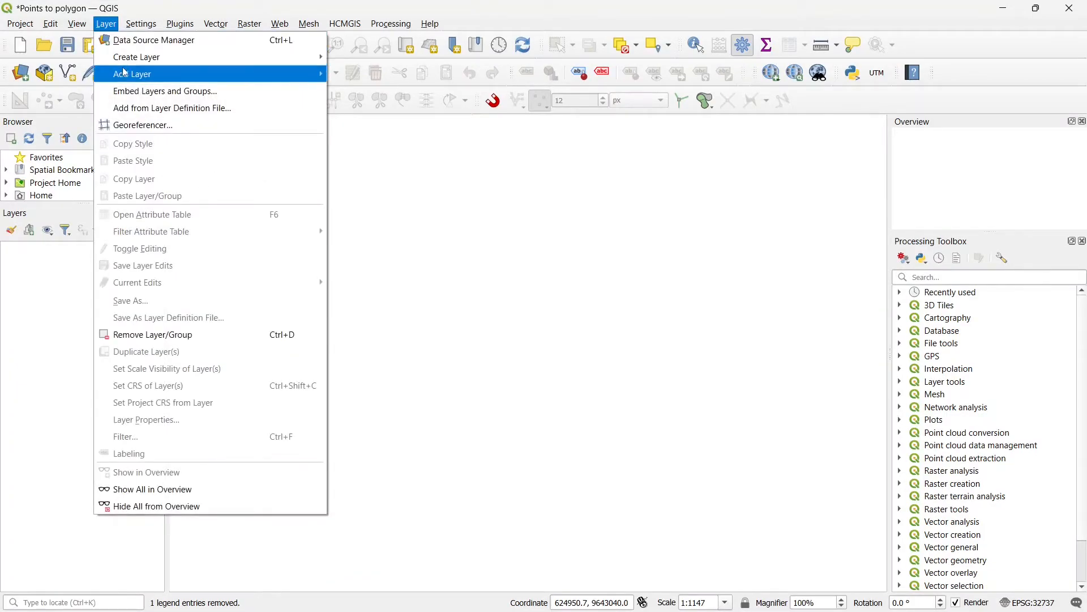
mouse_move(185, 77)
left_click(392, 127)
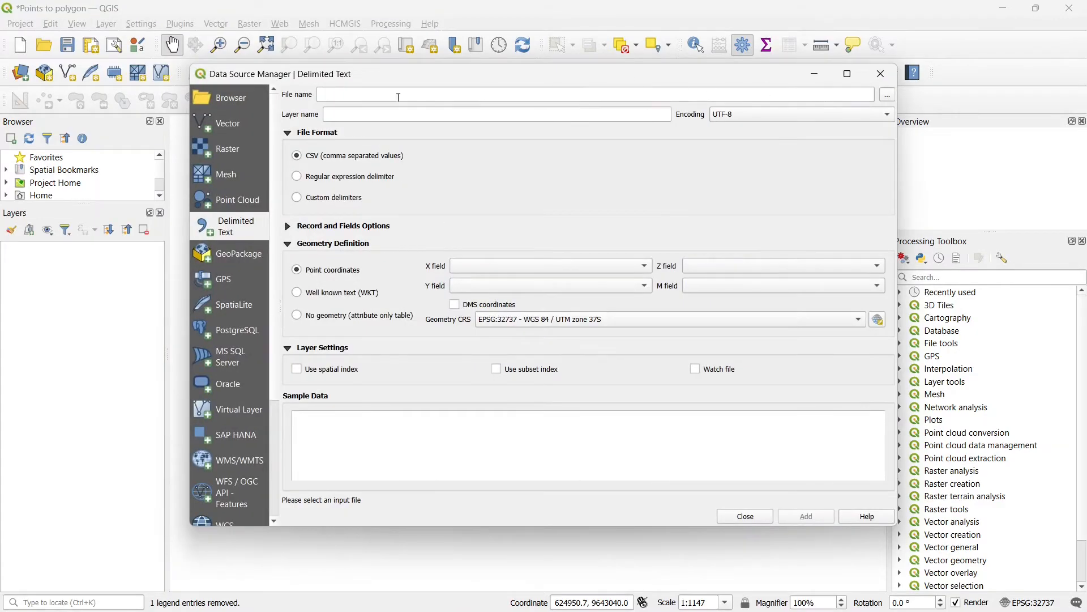
left_click(887, 95)
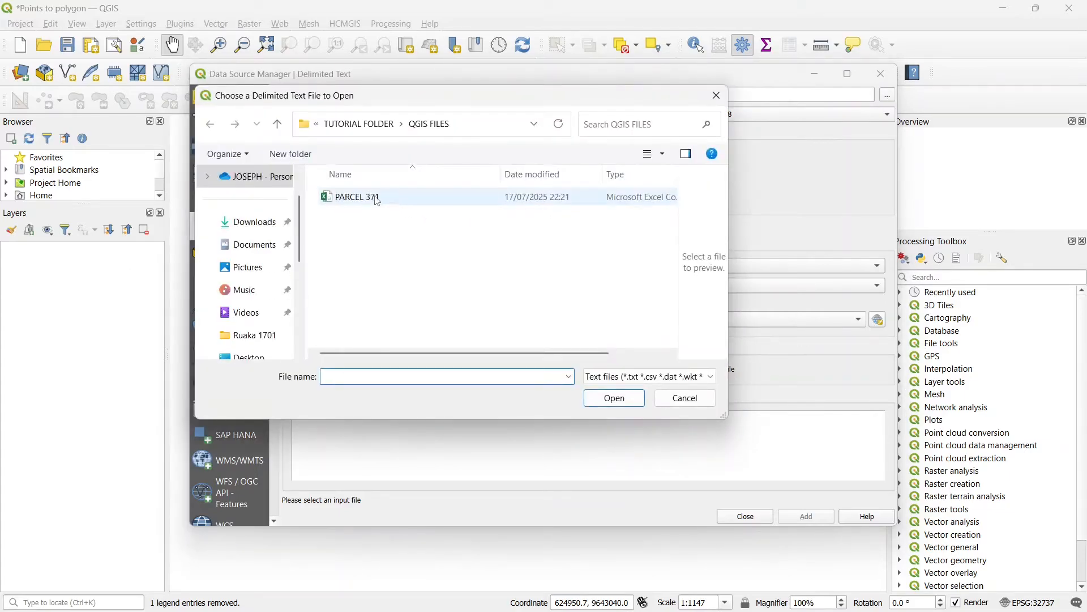
left_click(377, 198)
left_click(613, 399)
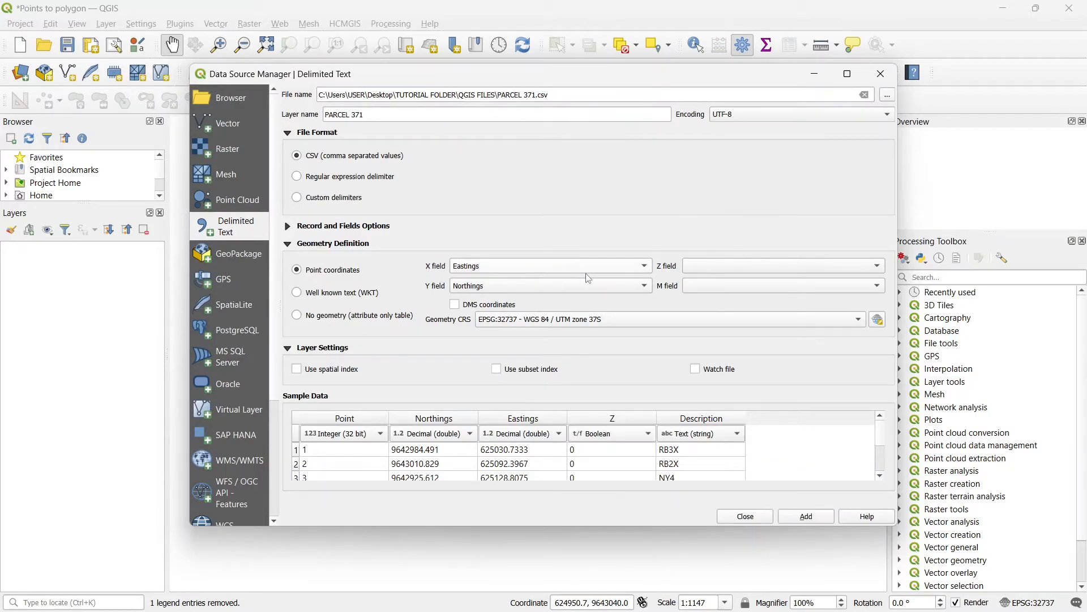
Step: Set the geometry CRS to EPSG:32737 - WGS 84 / UTM zone 37S and add the PARCEL 371 point layer to the project
left_click(879, 266)
left_click(703, 324)
left_click(859, 322)
left_click(532, 319)
left_click(804, 516)
left_click(745, 517)
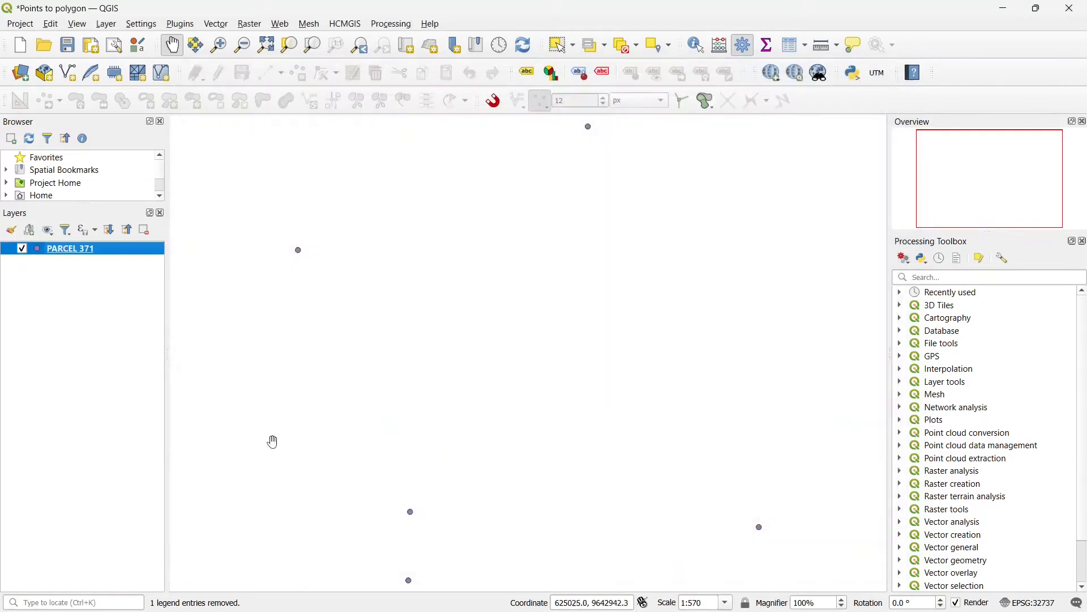
Step: Apply single labels to the PARCEL 371 layer using the Description field
scroll(436, 353, "down", 2)
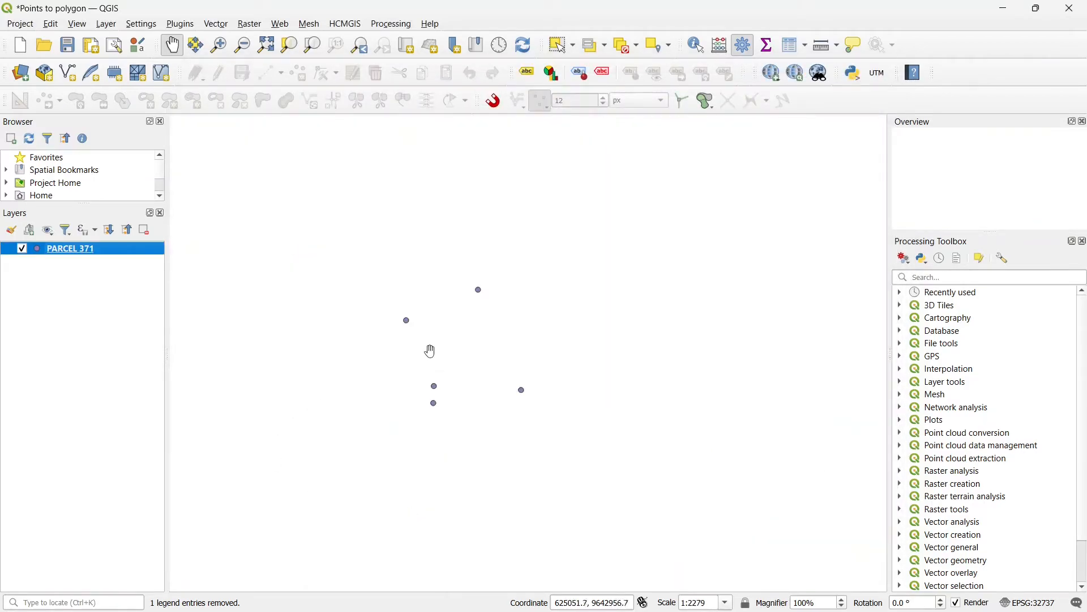
double_click(69, 249)
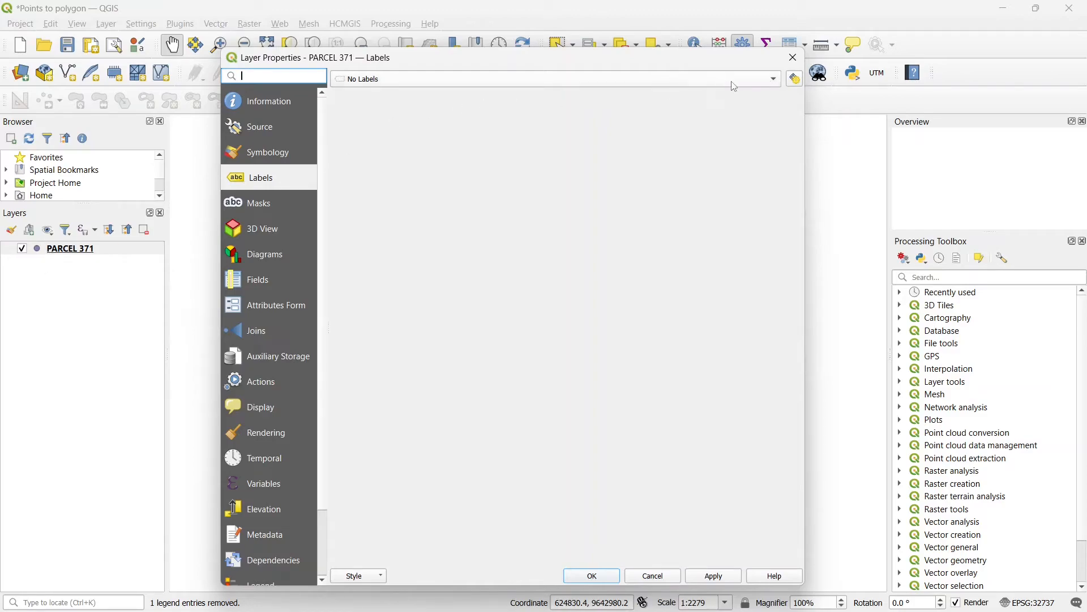
left_click(768, 82)
left_click(486, 97)
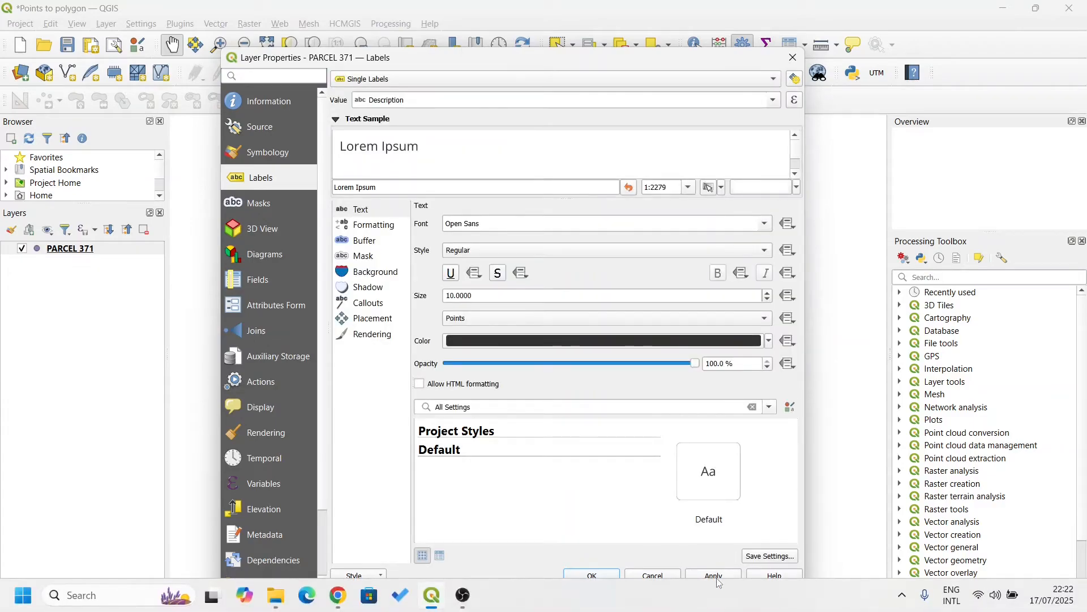
left_click(714, 575)
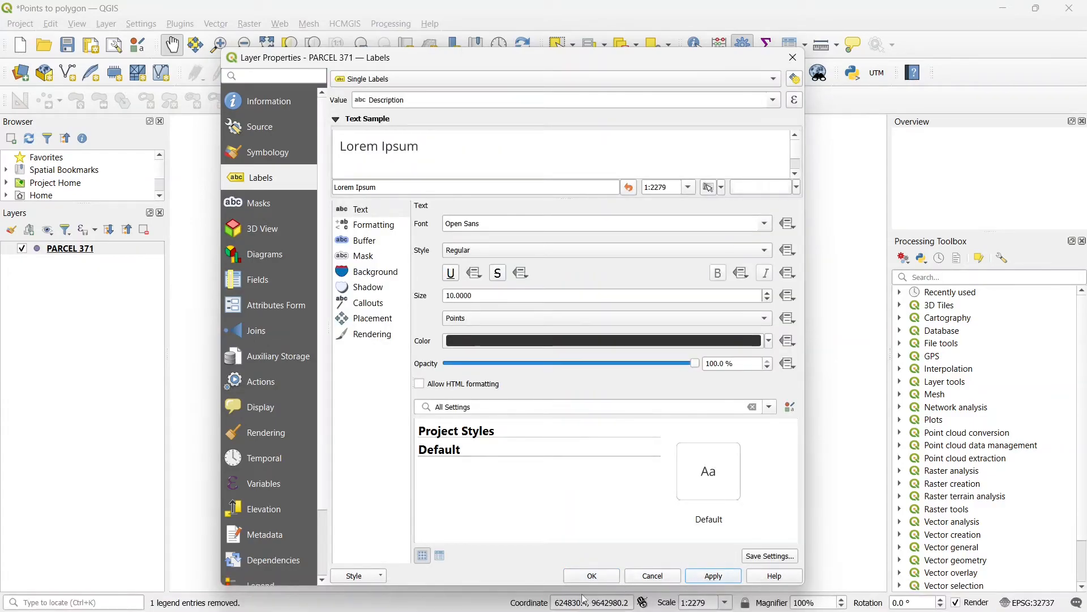
left_click(591, 575)
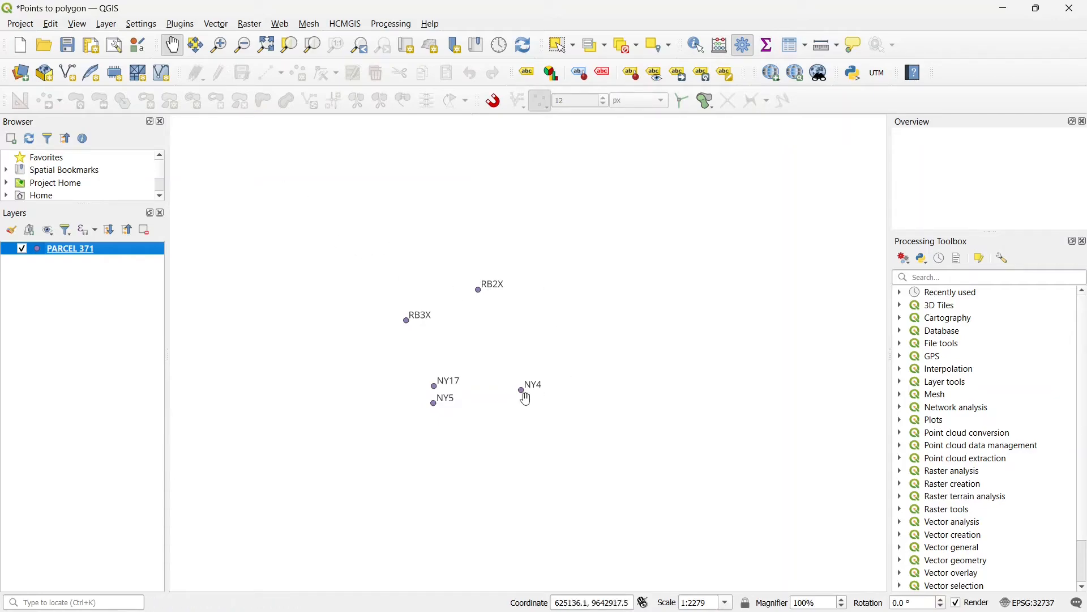
Step: Search all available plugins for "lf tools" and select the LF Tools plugin
left_click(180, 24)
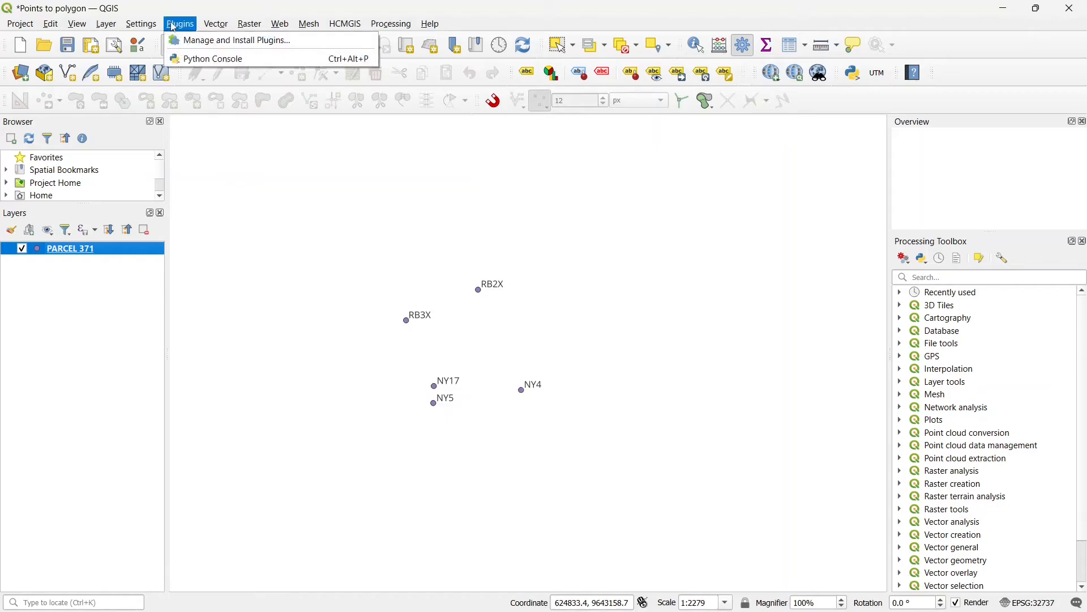
left_click(193, 44)
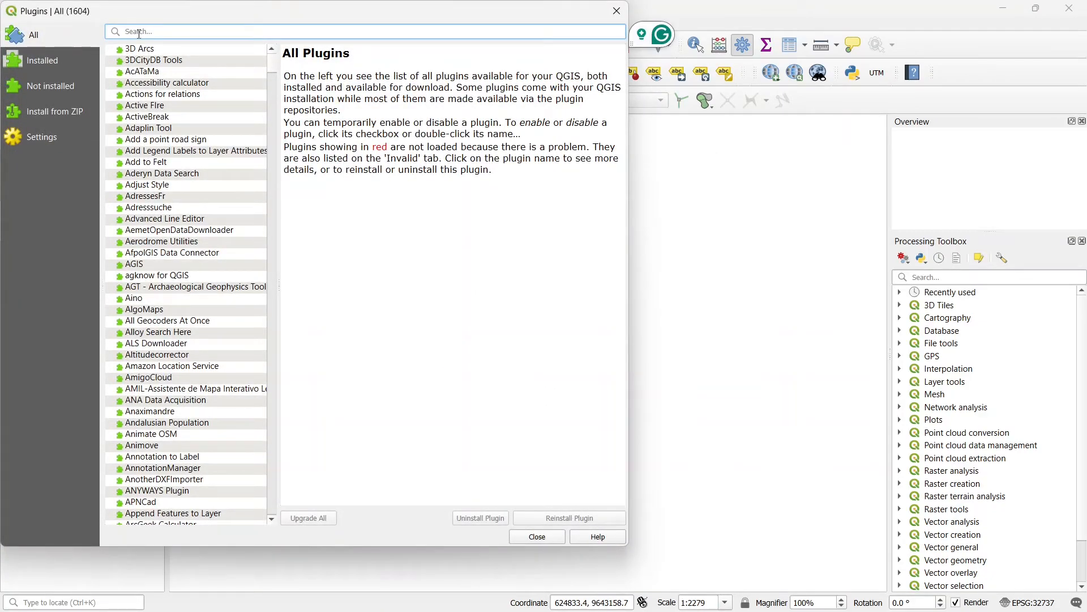
type("l")
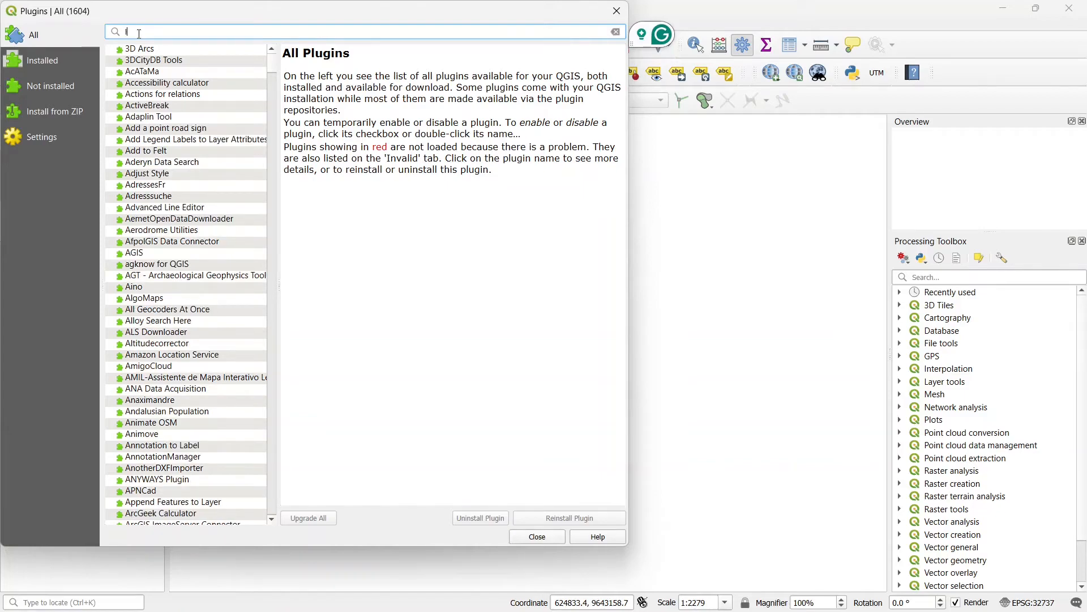
type("f")
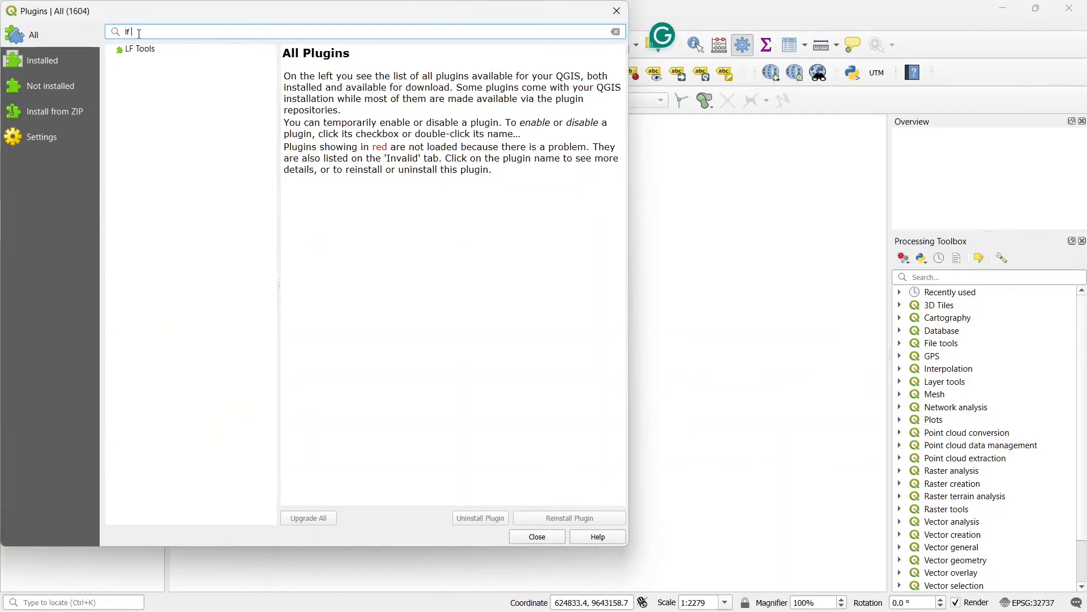
type(" tools")
left_click(143, 52)
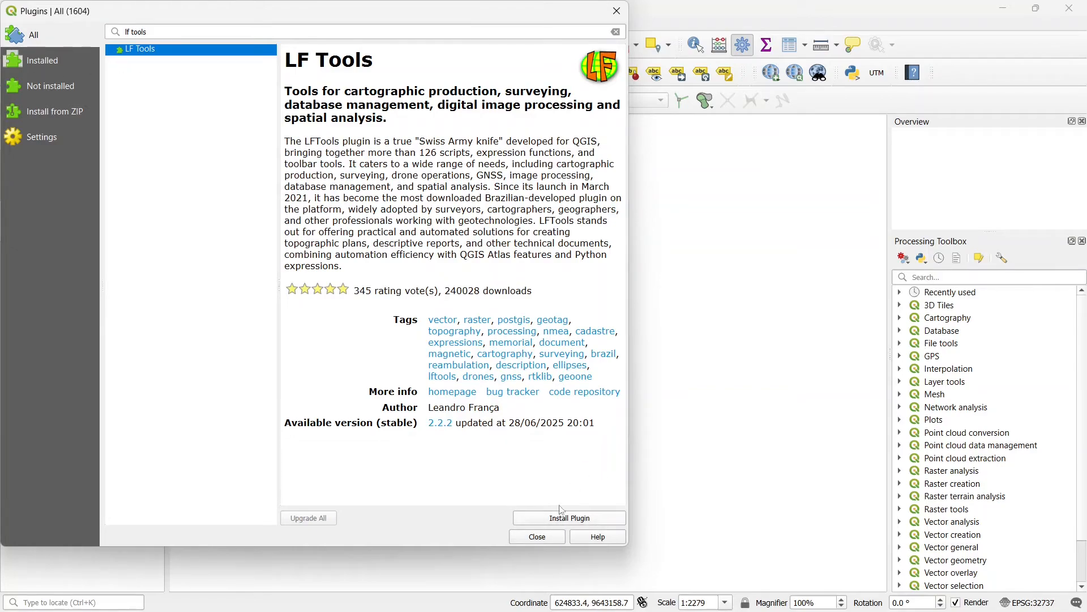
Step: Check the computer's internet connection, install the LF Tools plugin, and close the plugin manager
mouse_move(979, 596)
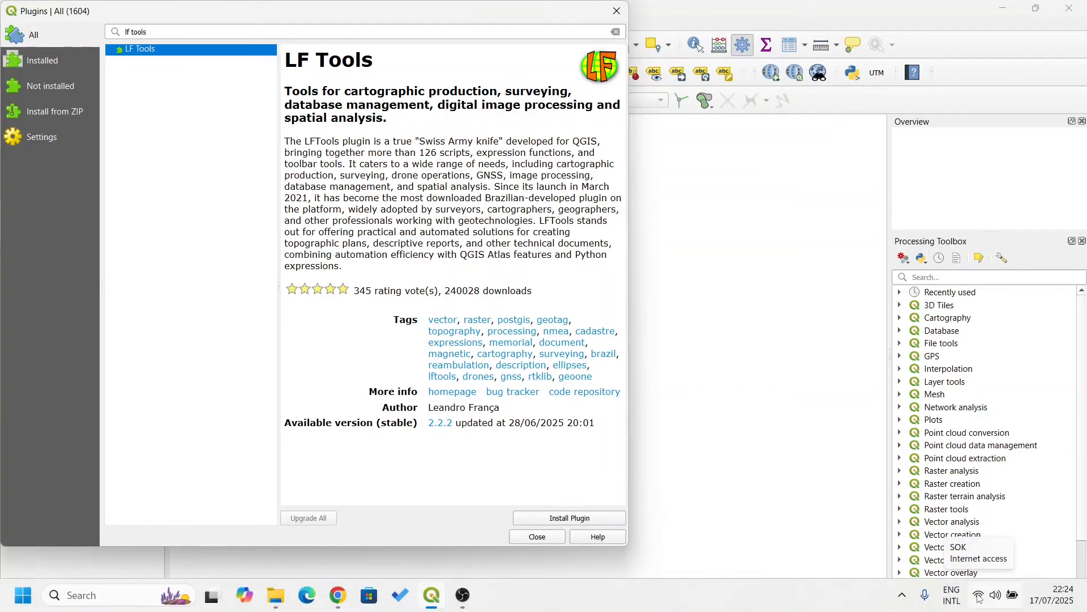
left_click(979, 596)
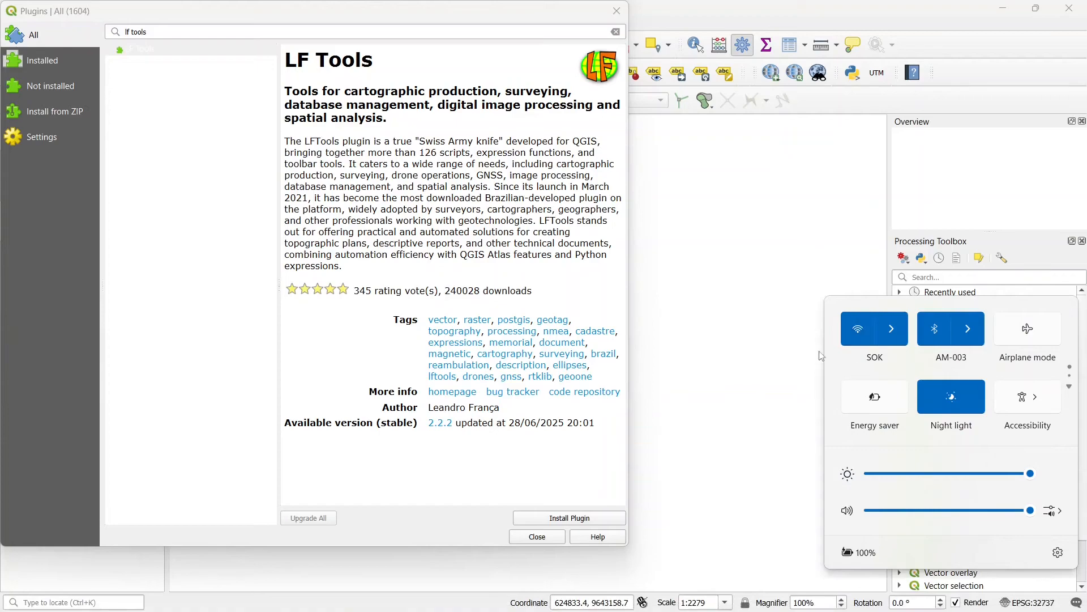
left_click(775, 354)
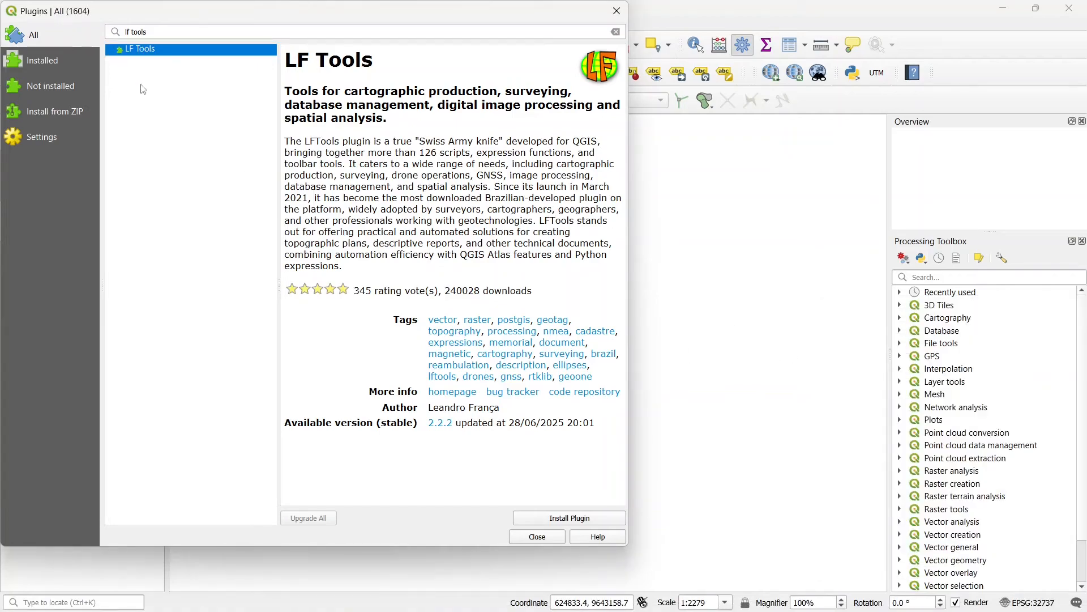
left_click(549, 517)
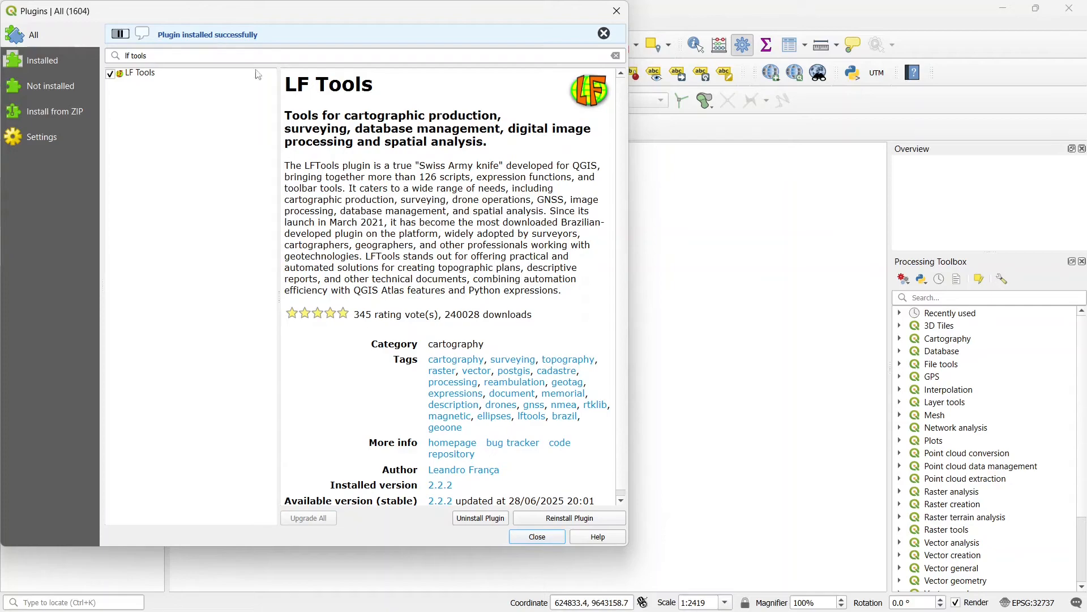
left_click(536, 536)
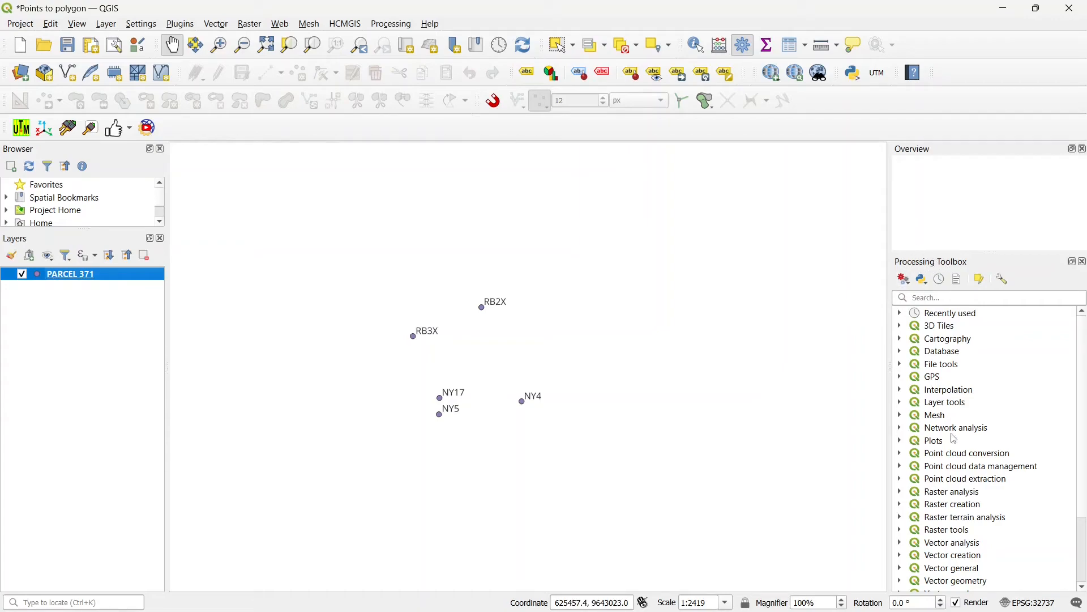
Step: Search the processing algorithms for "lf tool" and open Points to polygon from the Vector group
left_click(384, 25)
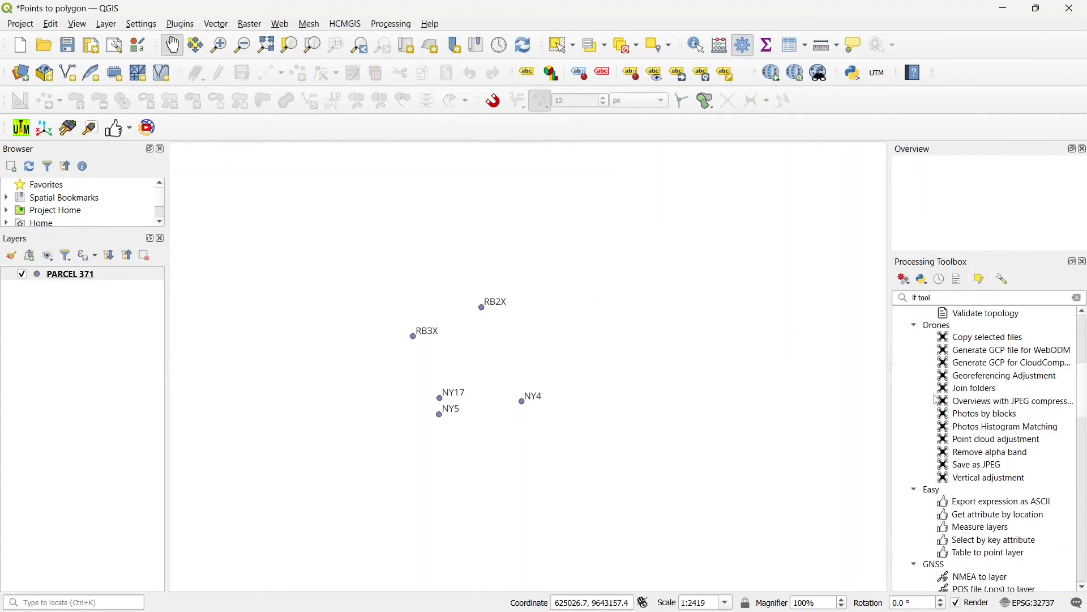
scroll(921, 348, "up", 4)
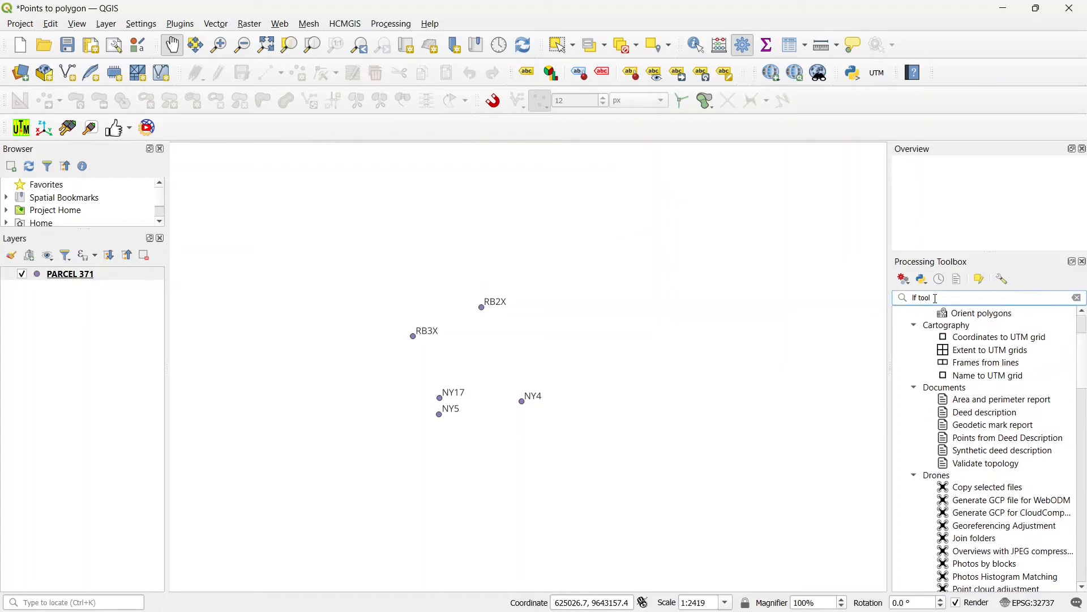
scroll(940, 319, "down", 15)
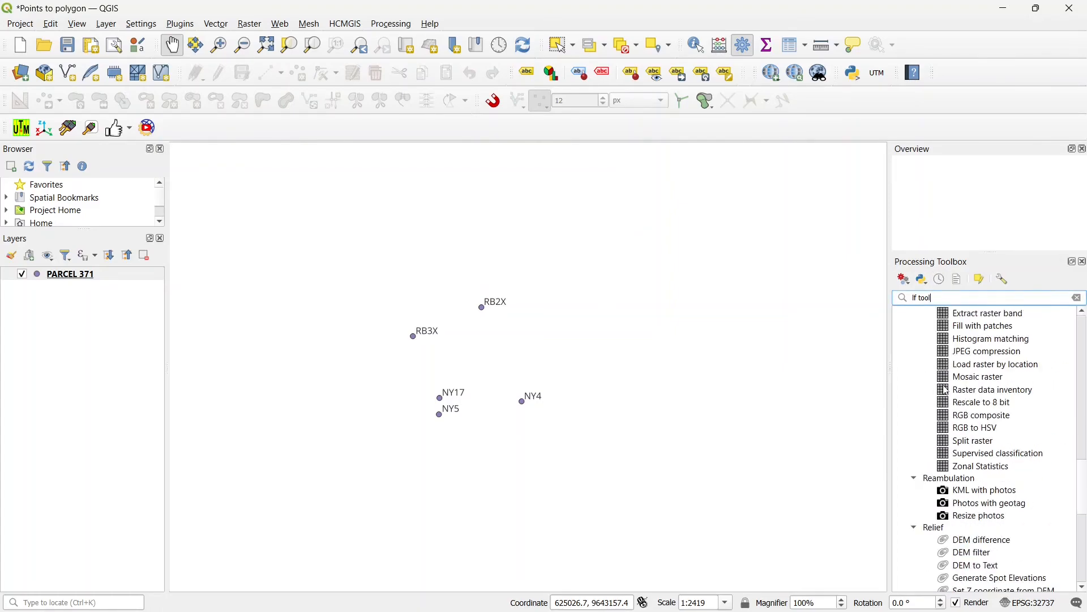
scroll(947, 391, "down", 9)
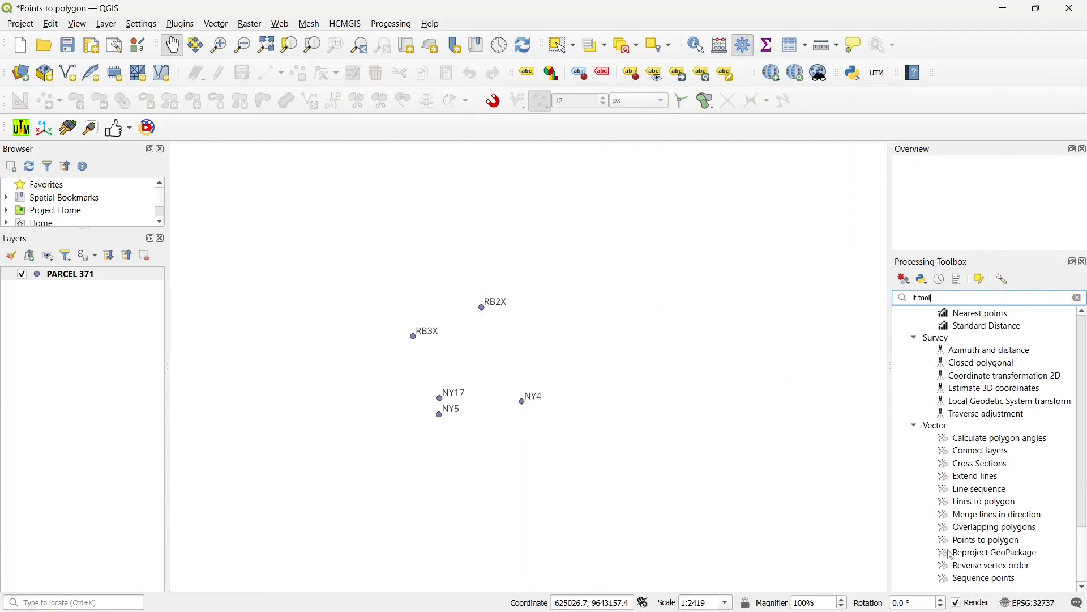
double_click(963, 541)
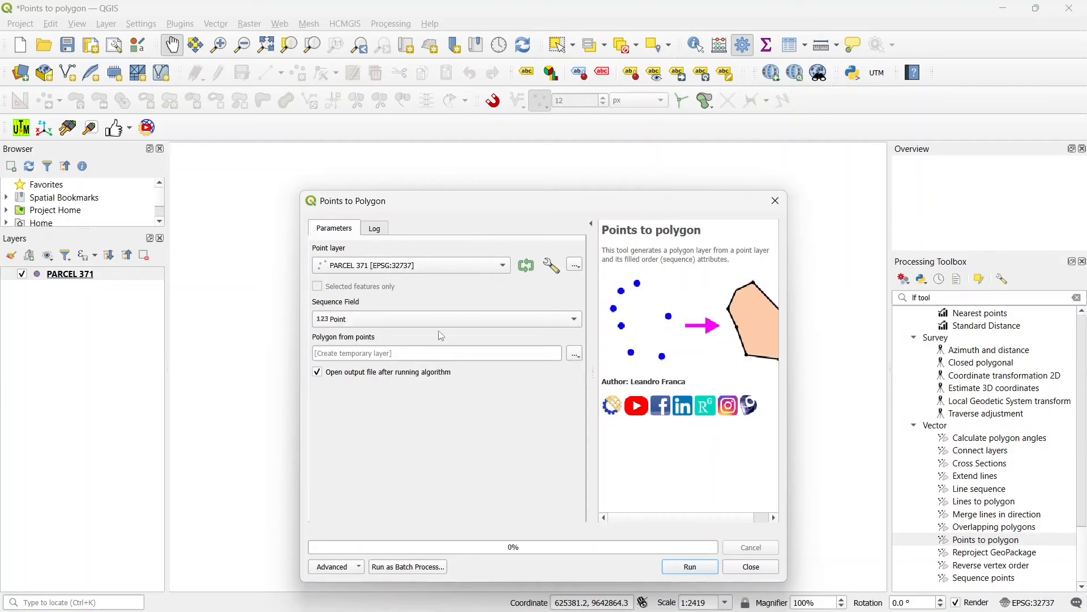
Step: Use Point as the sequence field and set the polygon output to a shapefile named PARCEL 371 in the QGIS FILES folder
left_click(340, 321)
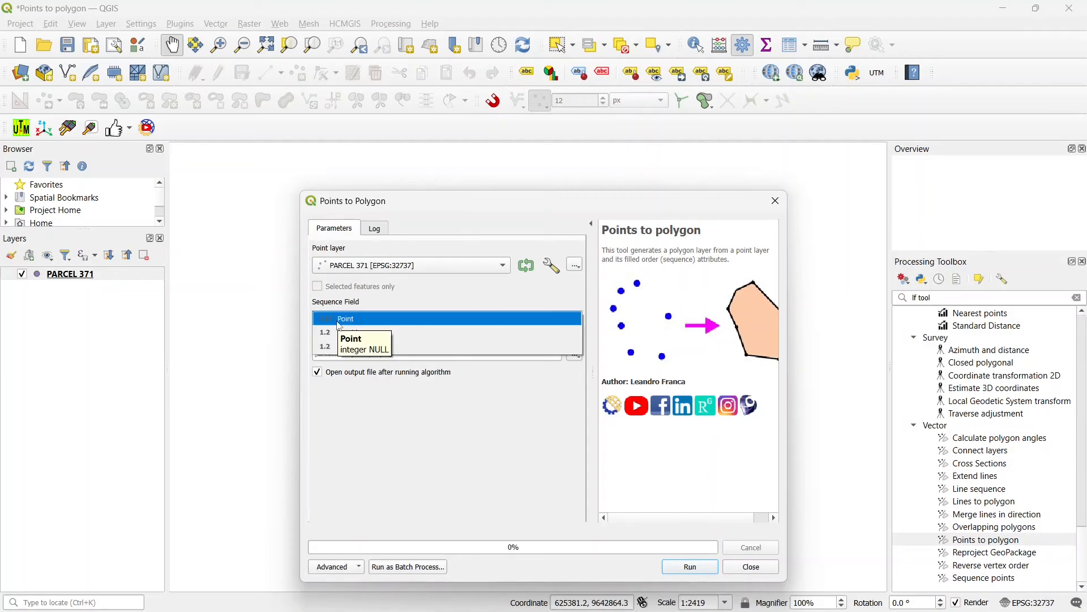
left_click(339, 319)
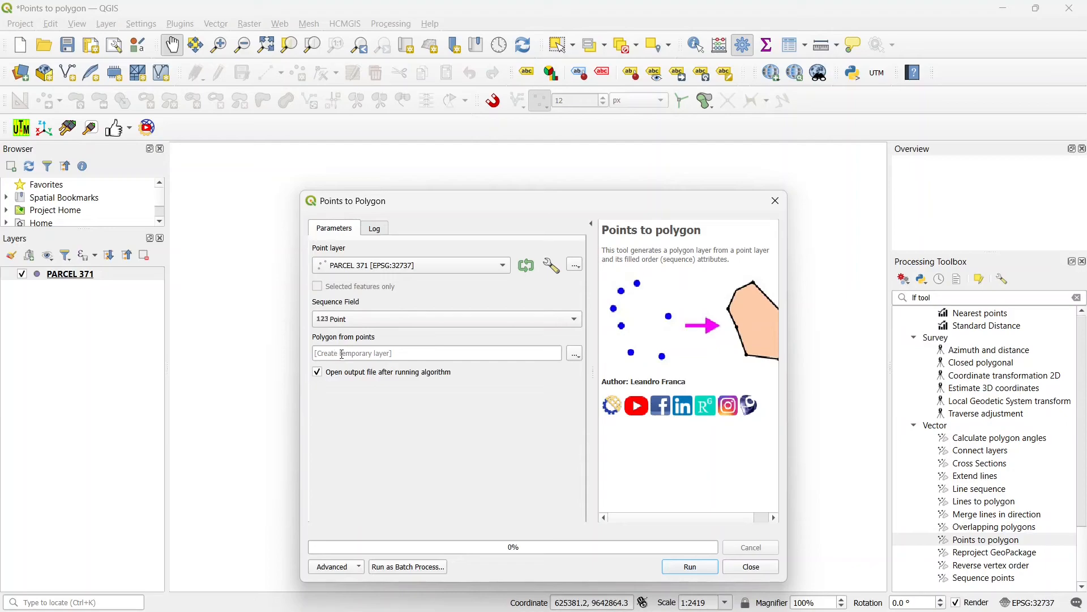
left_click(575, 356)
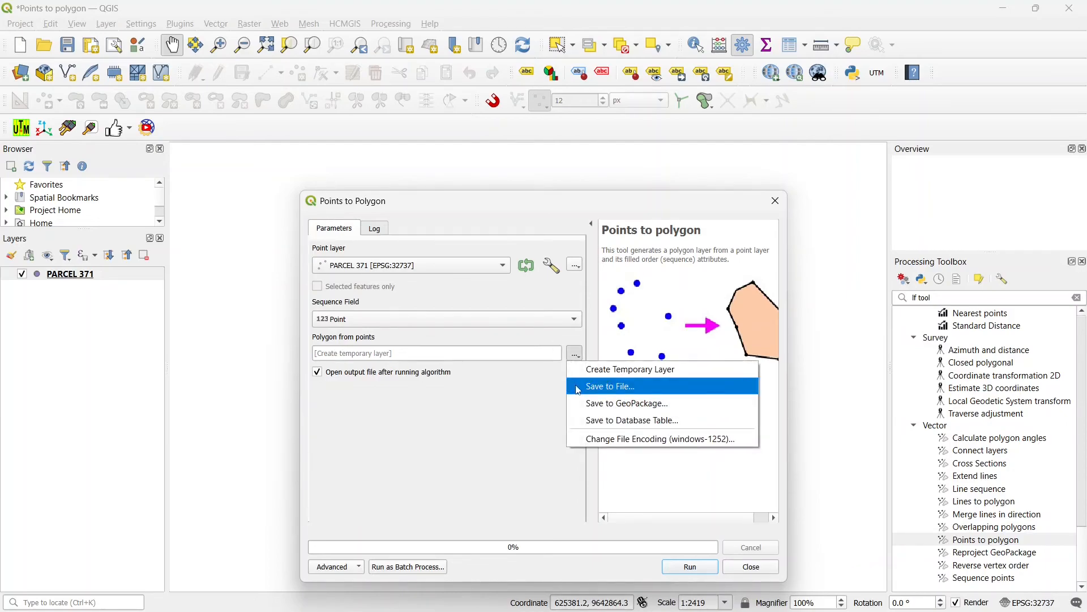
left_click(595, 388)
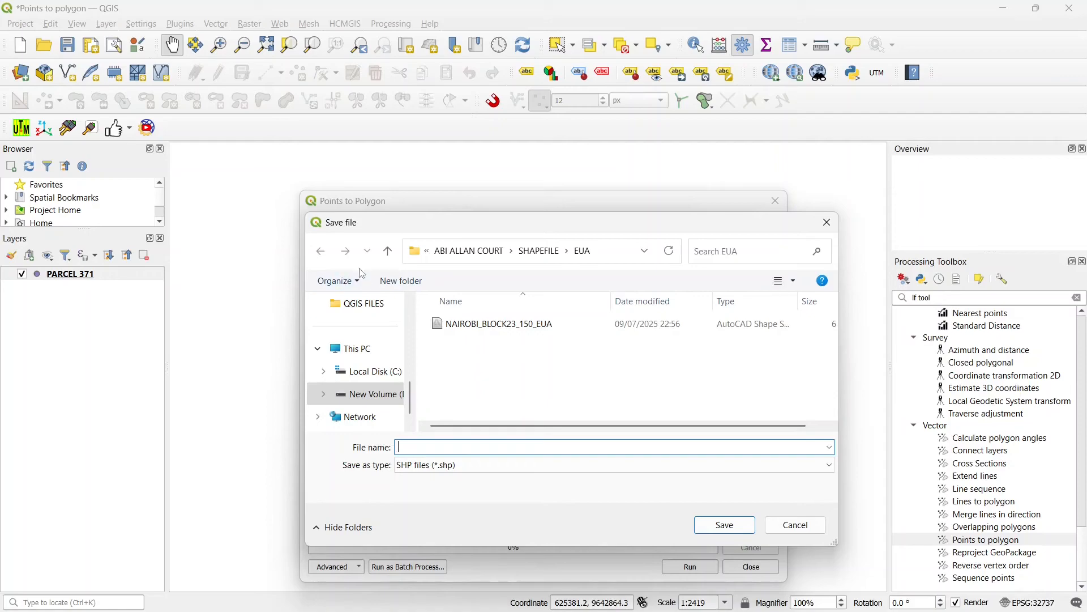
left_click(358, 315)
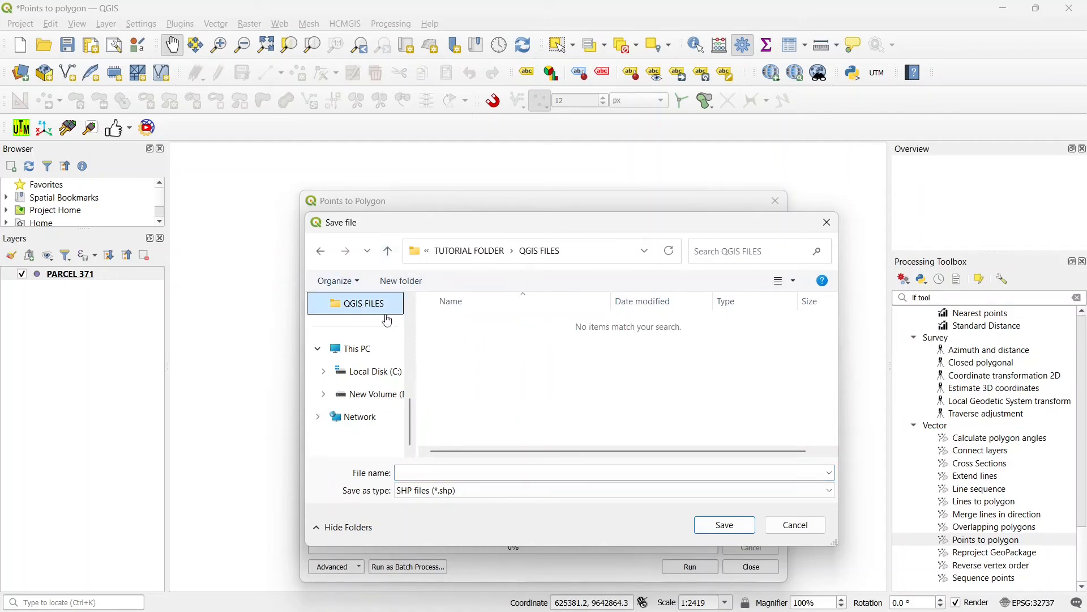
left_click(442, 473)
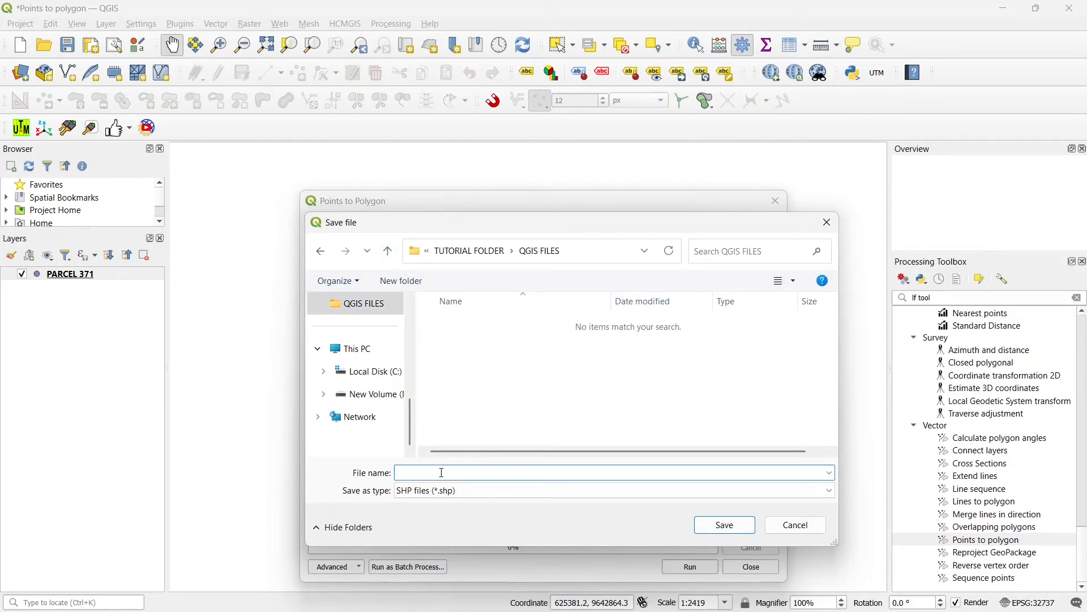
type("PA")
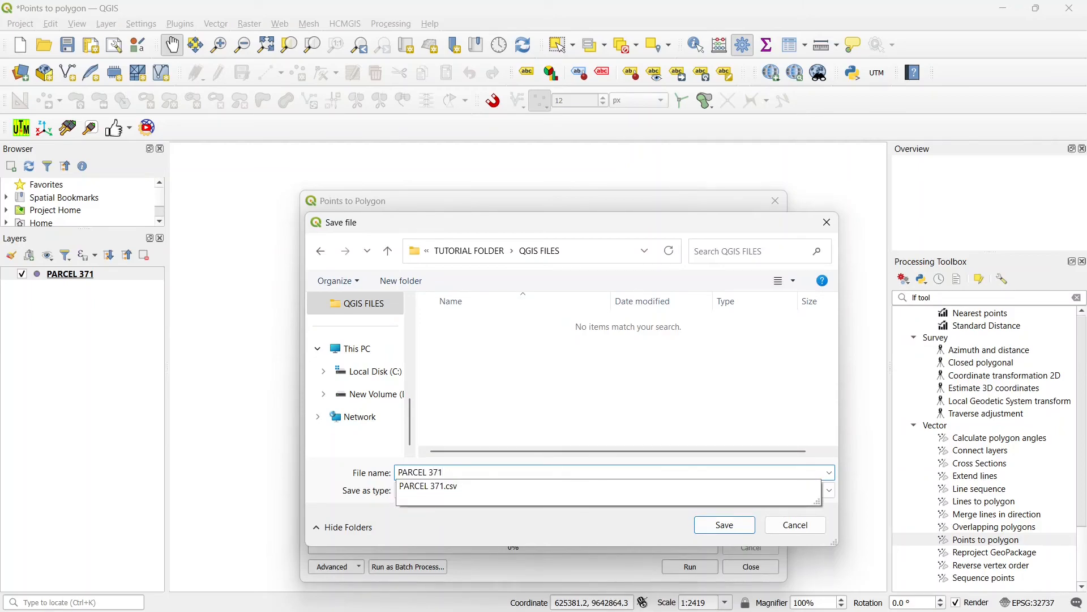
type("RCEL 371")
left_click(731, 525)
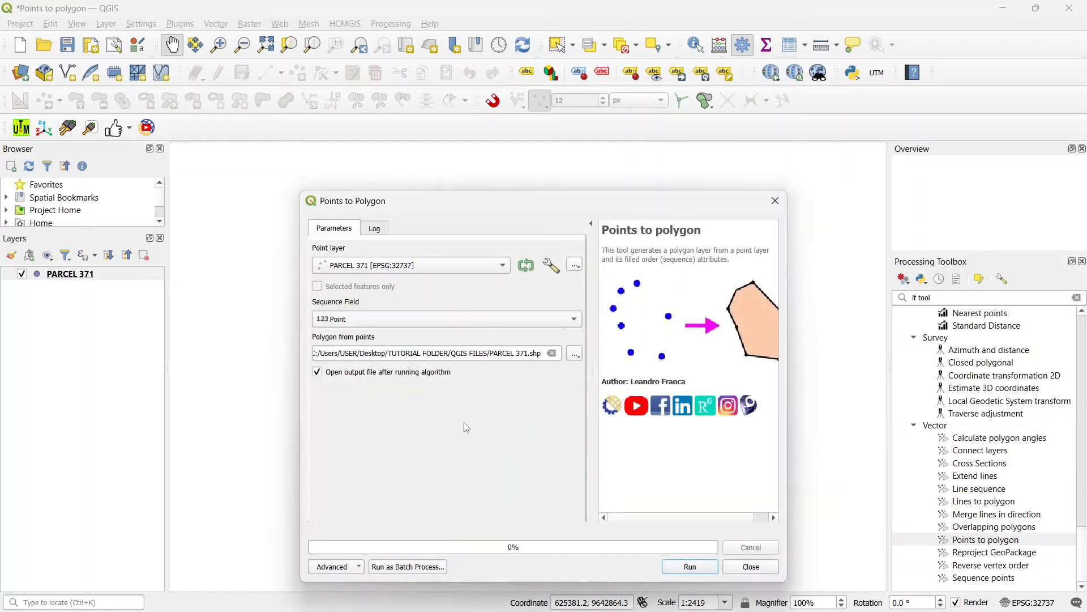
Step: Run the Points to polygon algorithm and hide the PARCEL 371 point layer
left_click(690, 567)
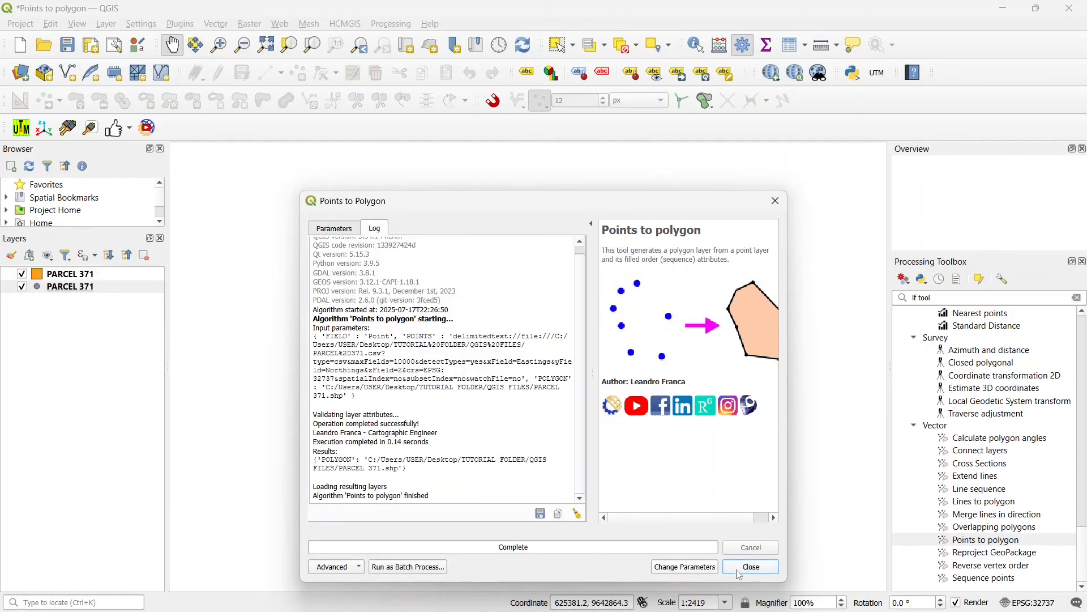
left_click(757, 568)
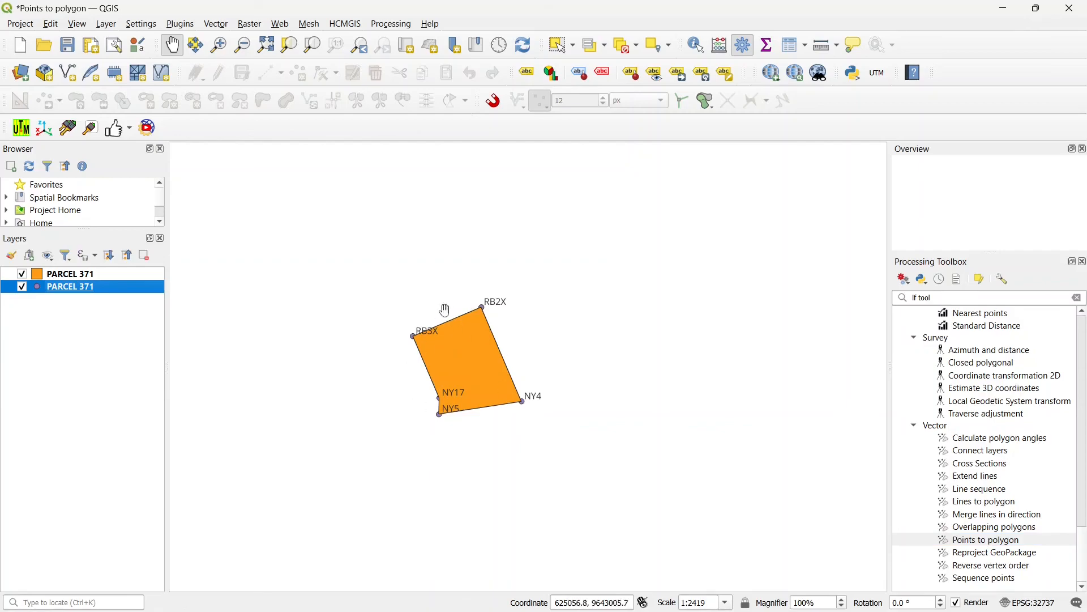
left_click(21, 287)
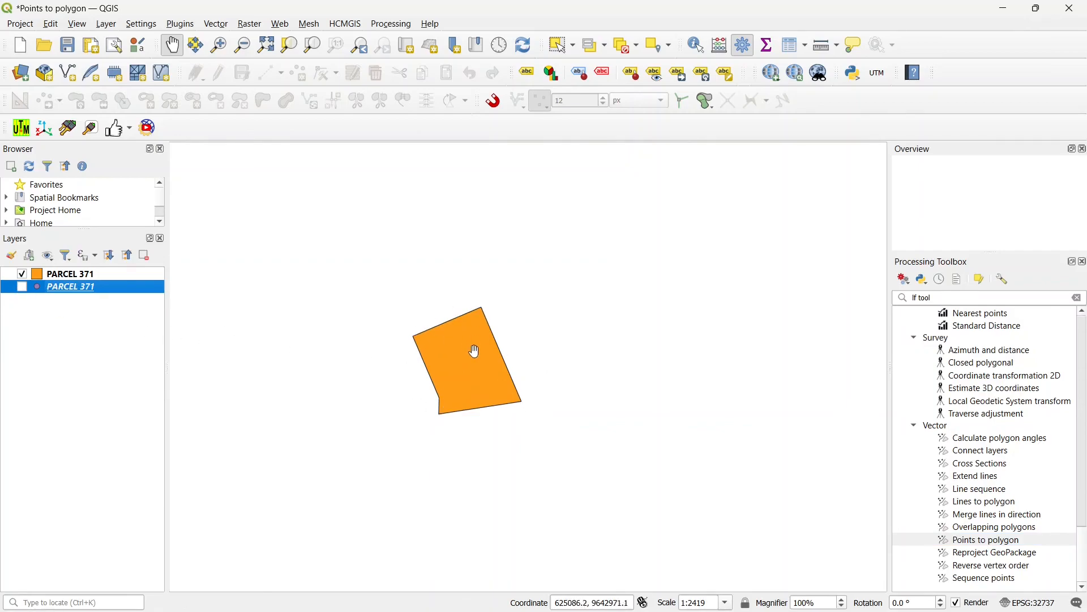
Step: Open the attribute table of the PARCEL 371 polygon layer in a maximized window
right_click(51, 277)
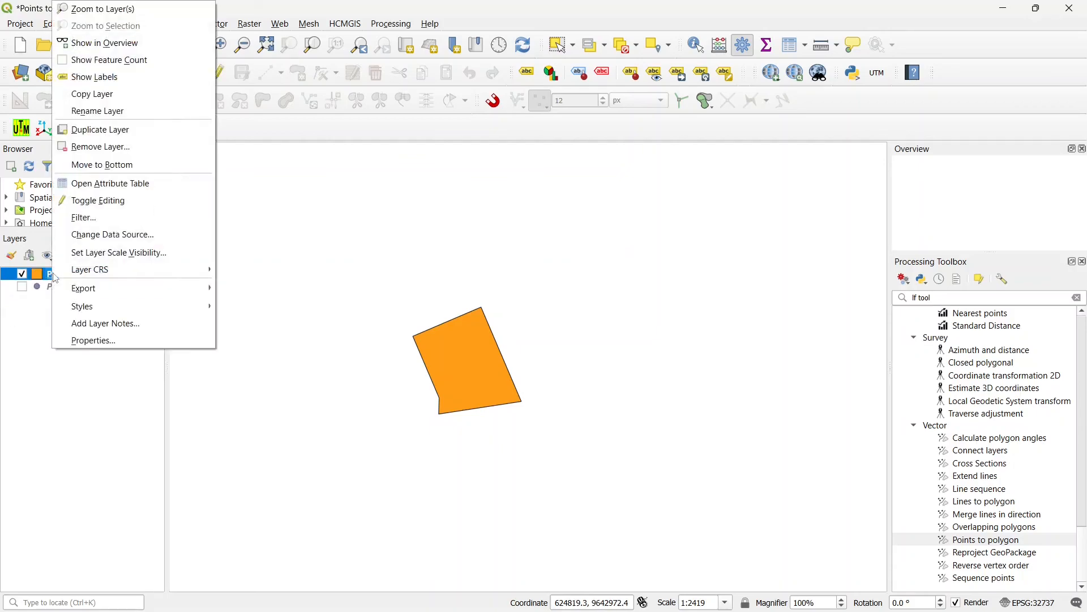
left_click(88, 187)
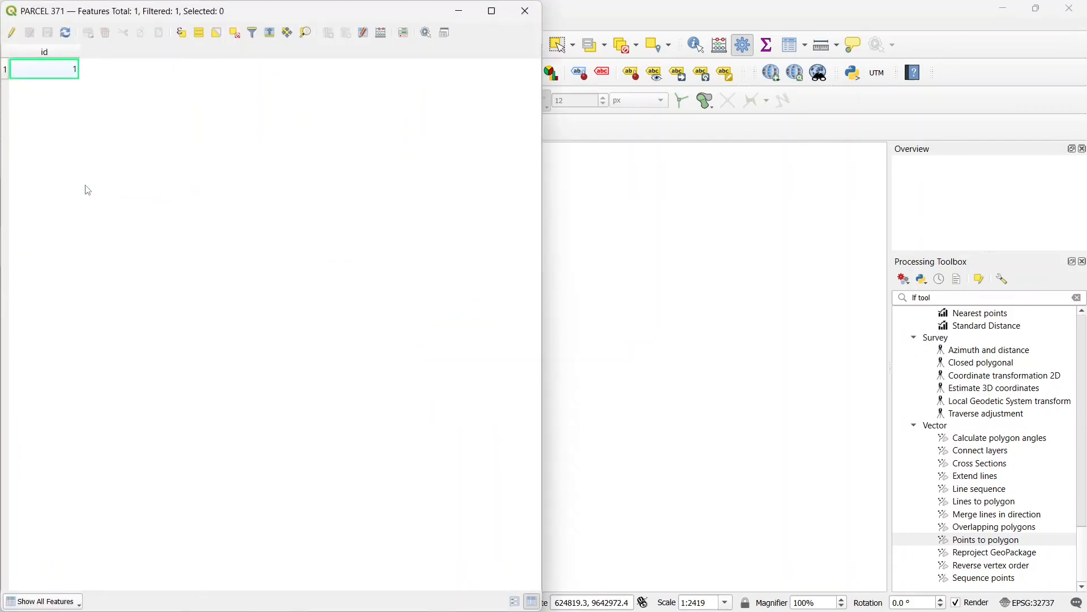
left_click(491, 11)
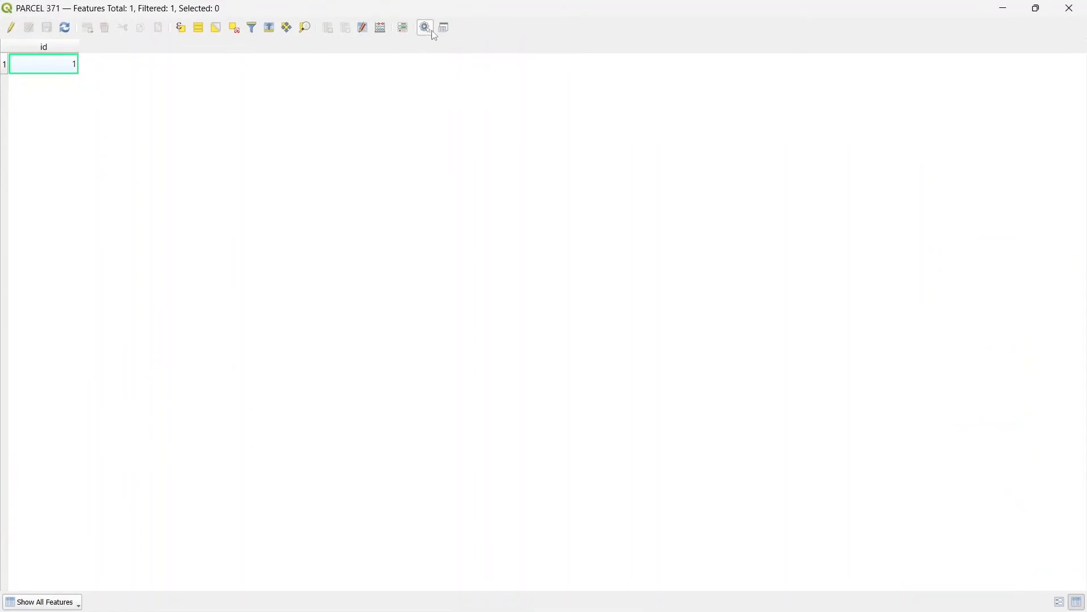
left_click(385, 27)
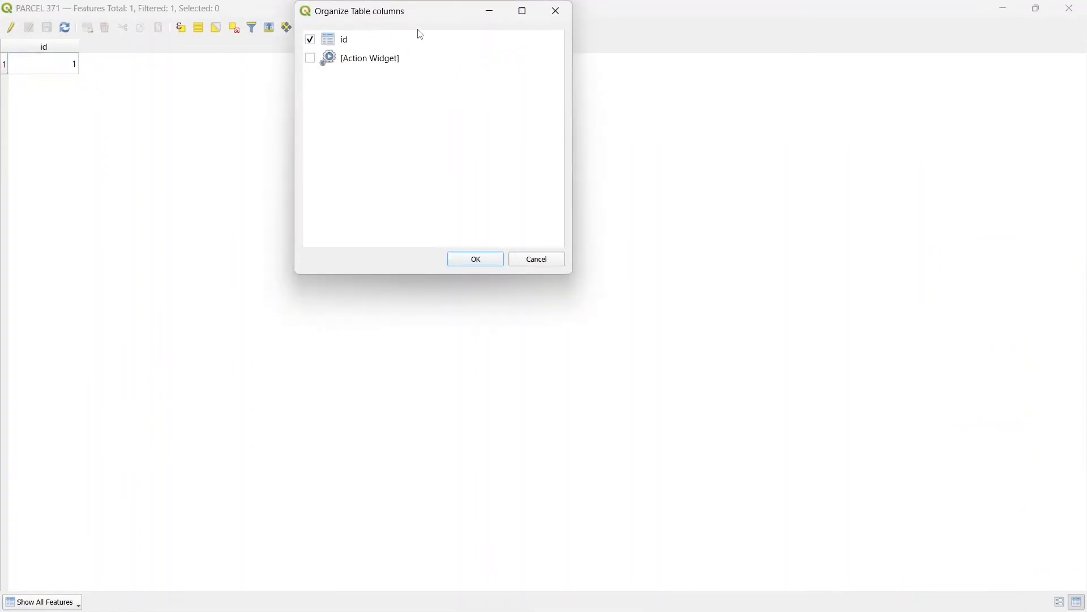
left_click(557, 10)
Step: Add a decimal field named AREA, length 10 and precision 3, calculated from the polygon's geometry area, and close the attribute table
key("ctrl+e")
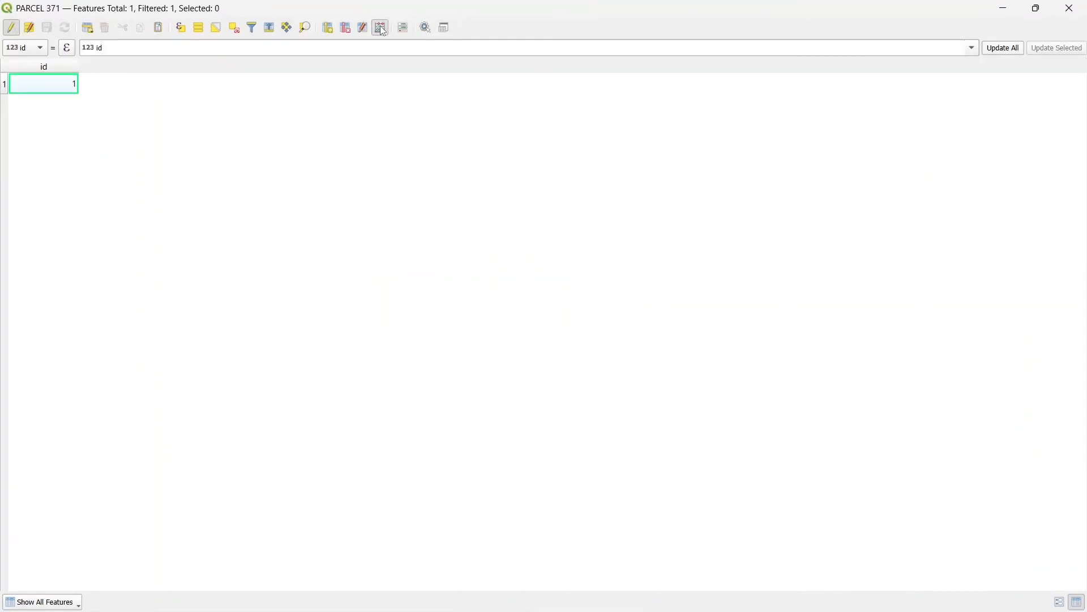
left_click(380, 28)
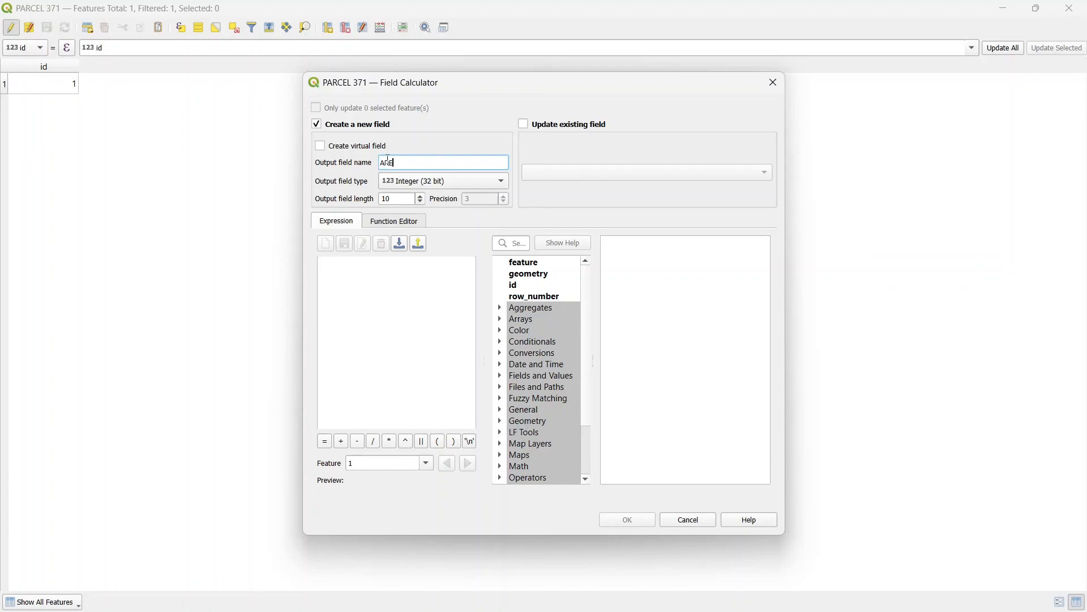
left_click(501, 183)
left_click(435, 211)
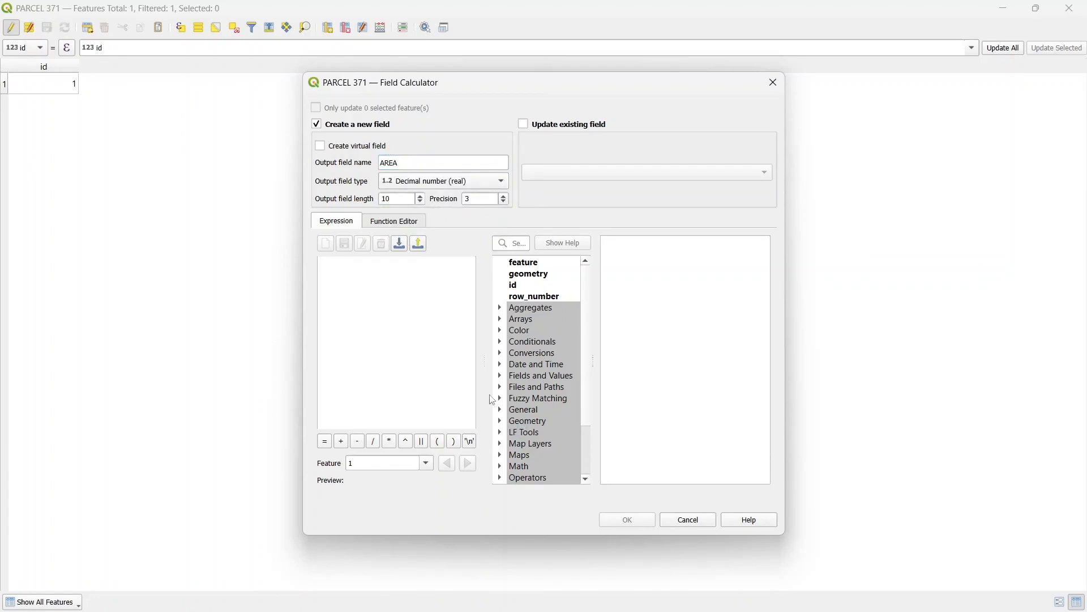
left_click(502, 422)
double_click(527, 469)
left_click(626, 520)
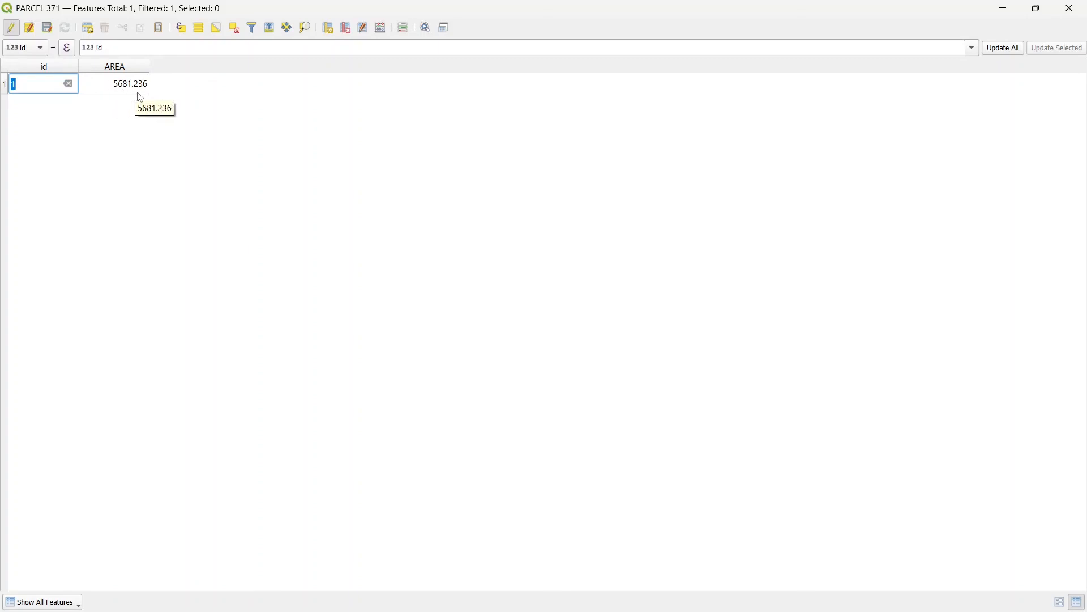
left_click(1071, 8)
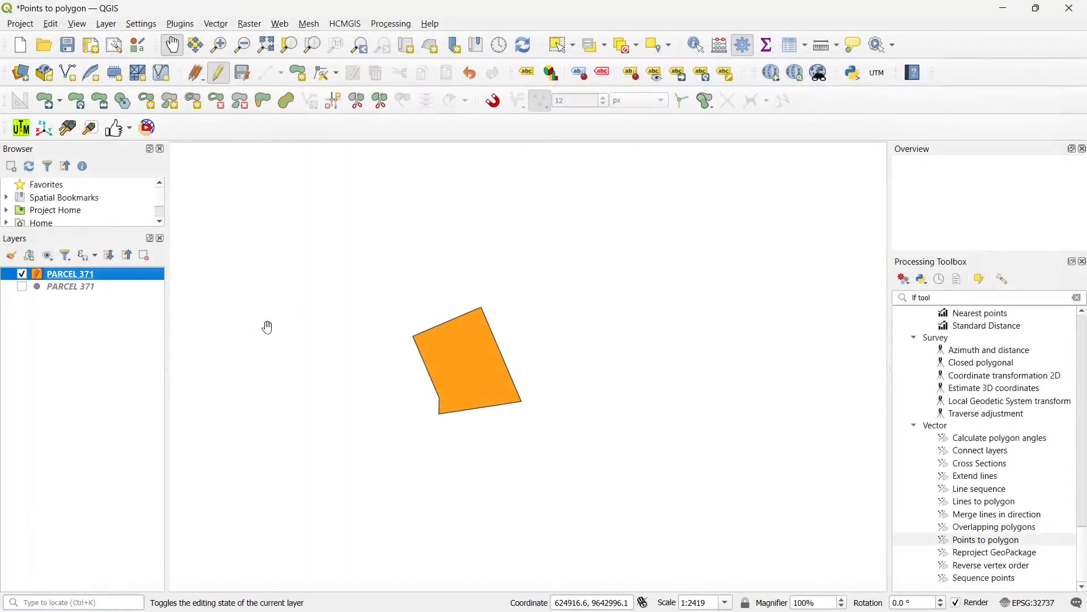